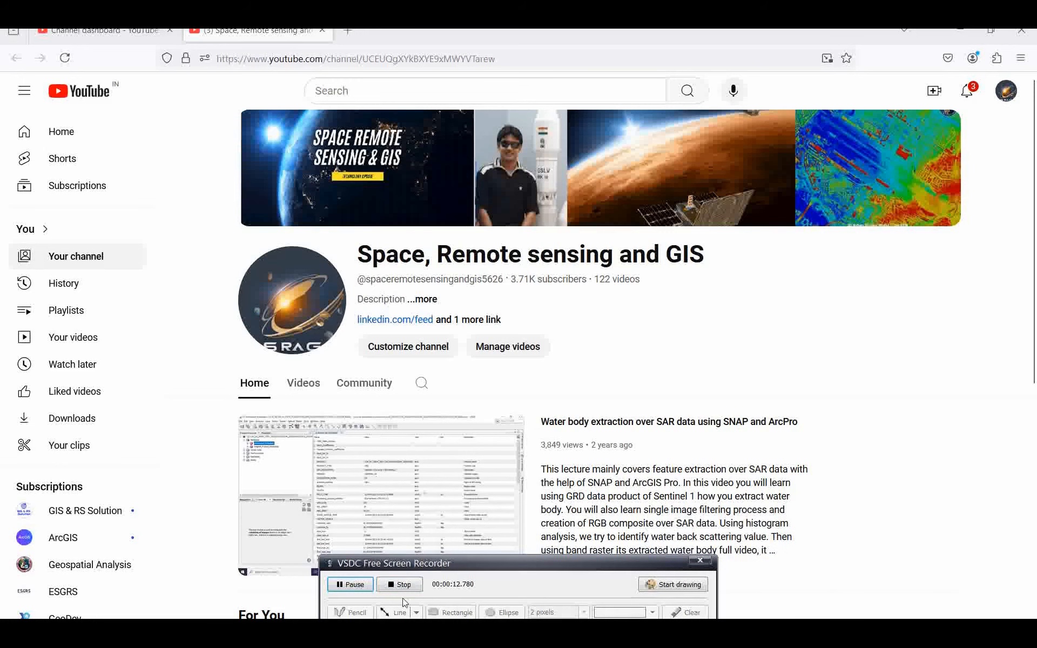
# Step: Switch from the YouTube channel page in Firefox to the ArcGIS Pro lahar analysis project
pyautogui.moveTo(470, 566); pyautogui.dragTo(370, 619)
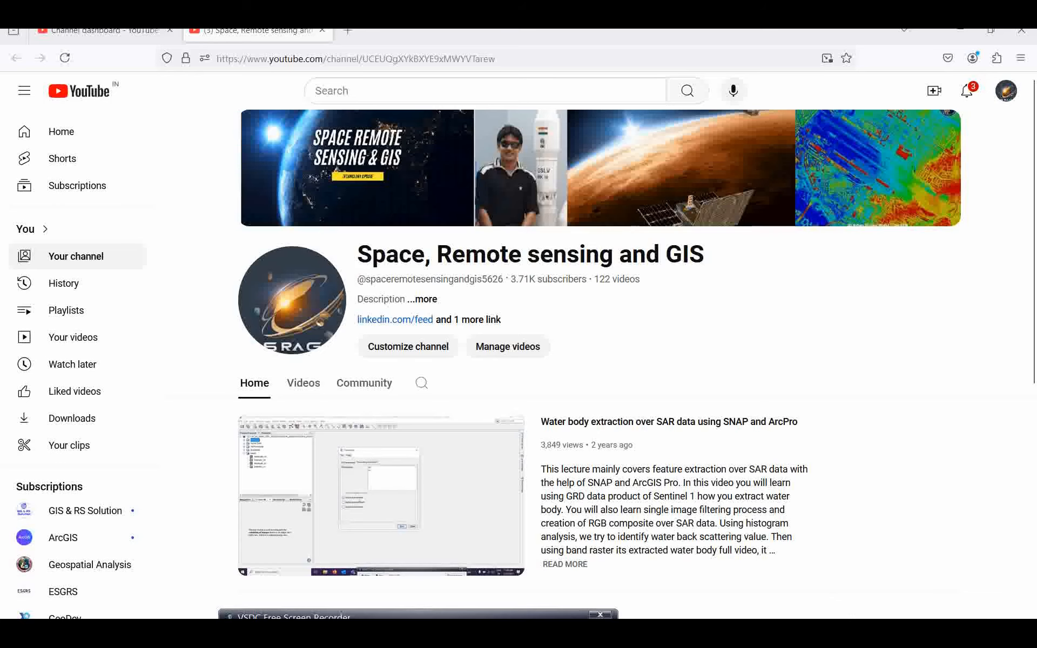
pyautogui.click(722, 586)
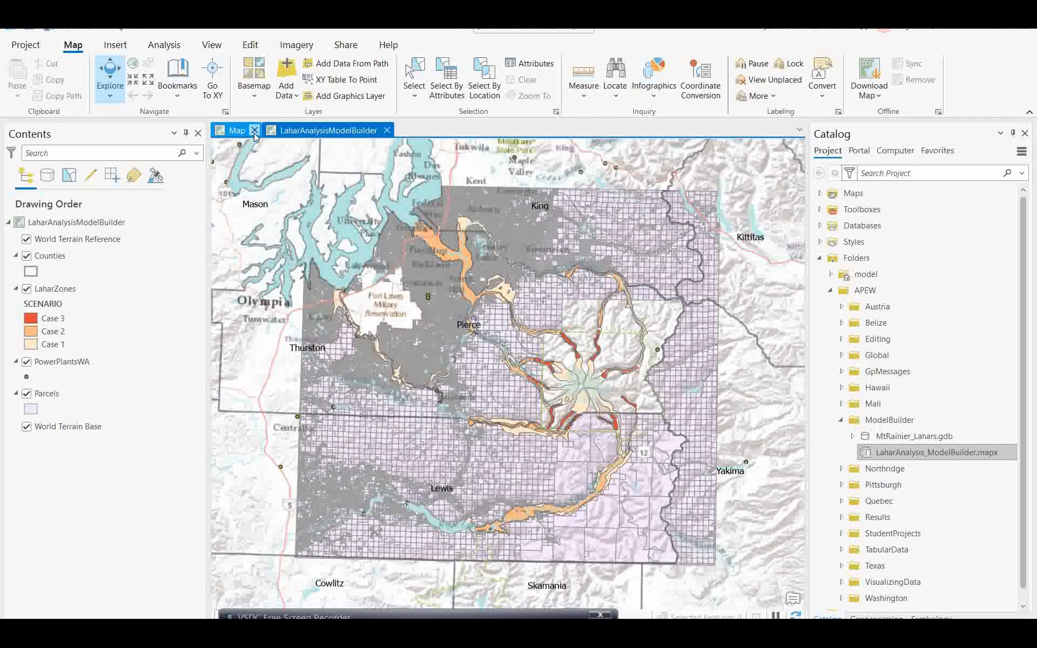
# Step: Close the separate Map view tab, keeping the LaharAnalysisModelBuilder map open
pyautogui.click(253, 131)
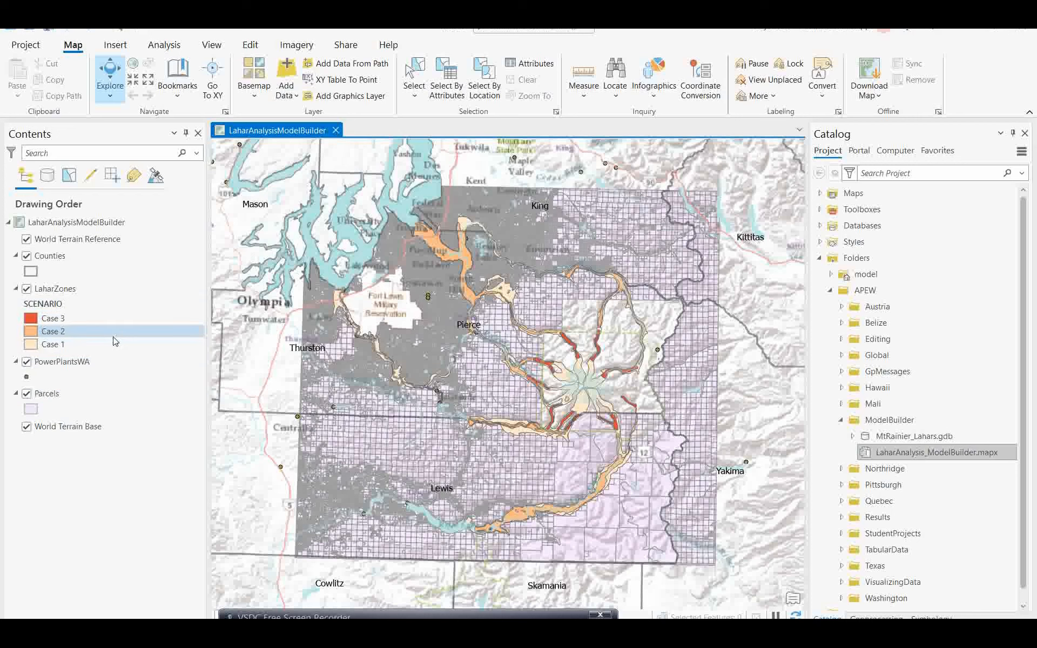
# Step: Expand Toolboxes and create a new empty ModelBuilder model named Model in model.atbx
pyautogui.click(822, 210)
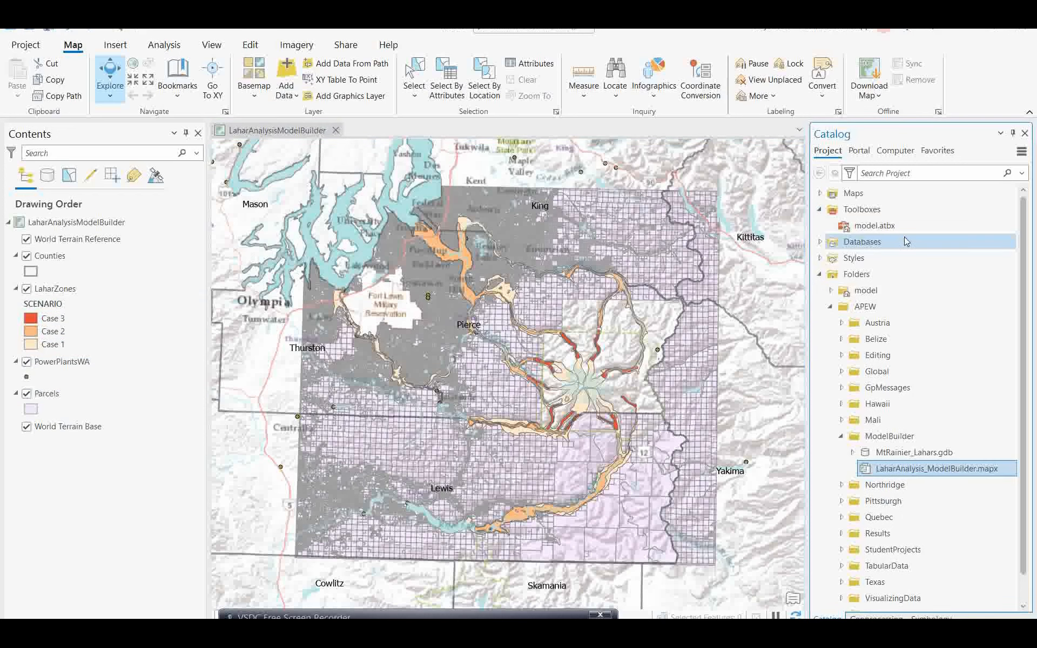
pyautogui.moveTo(895, 237)
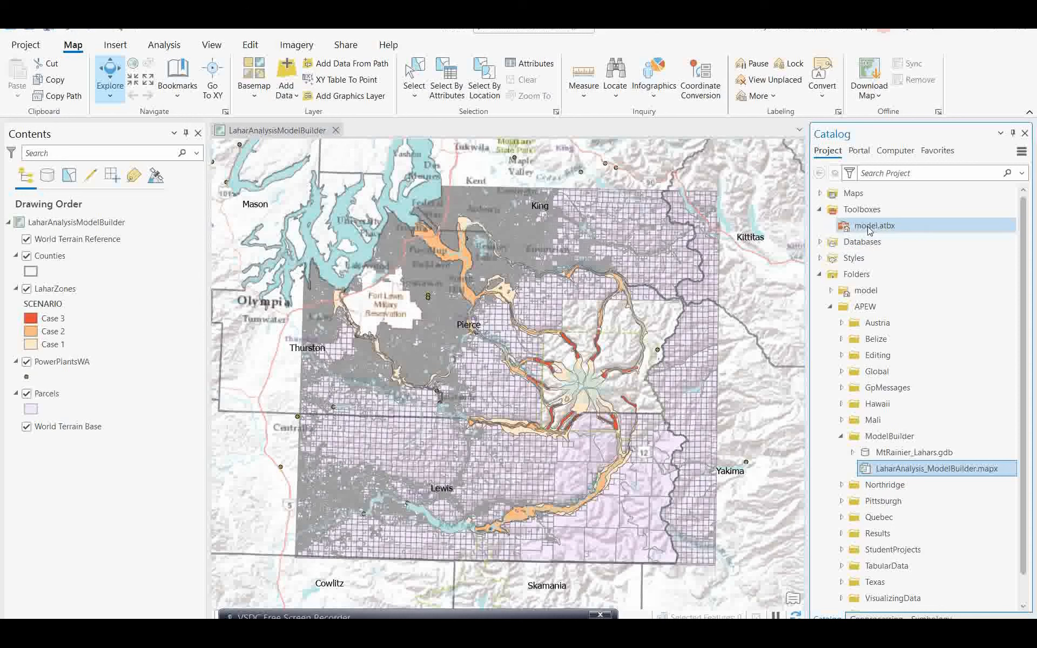
pyautogui.rightClick(870, 231)
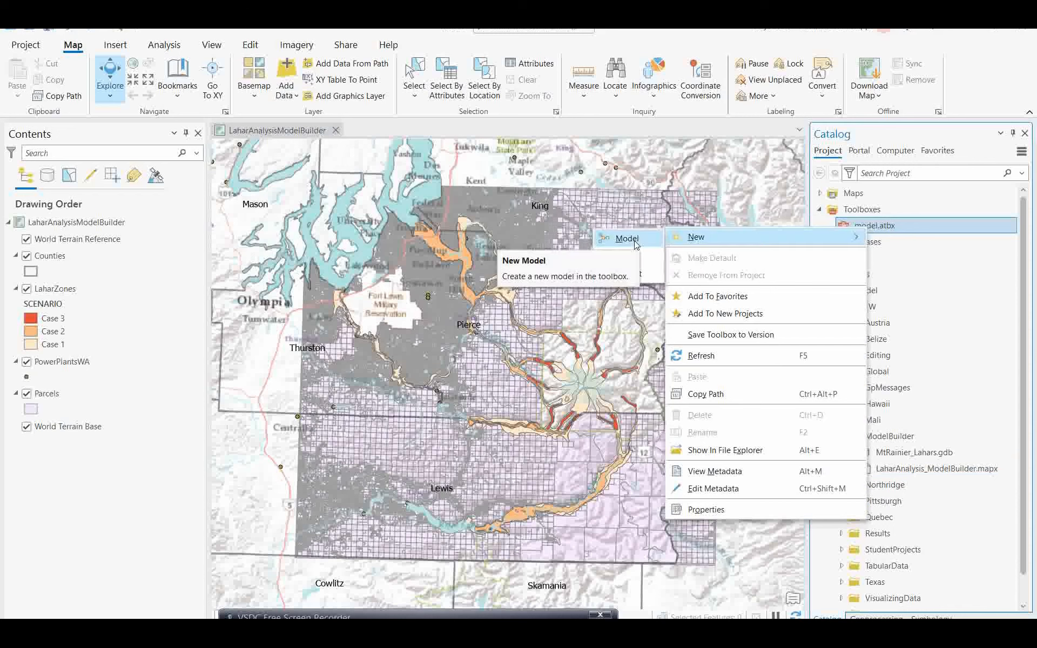
pyautogui.click(700, 30)
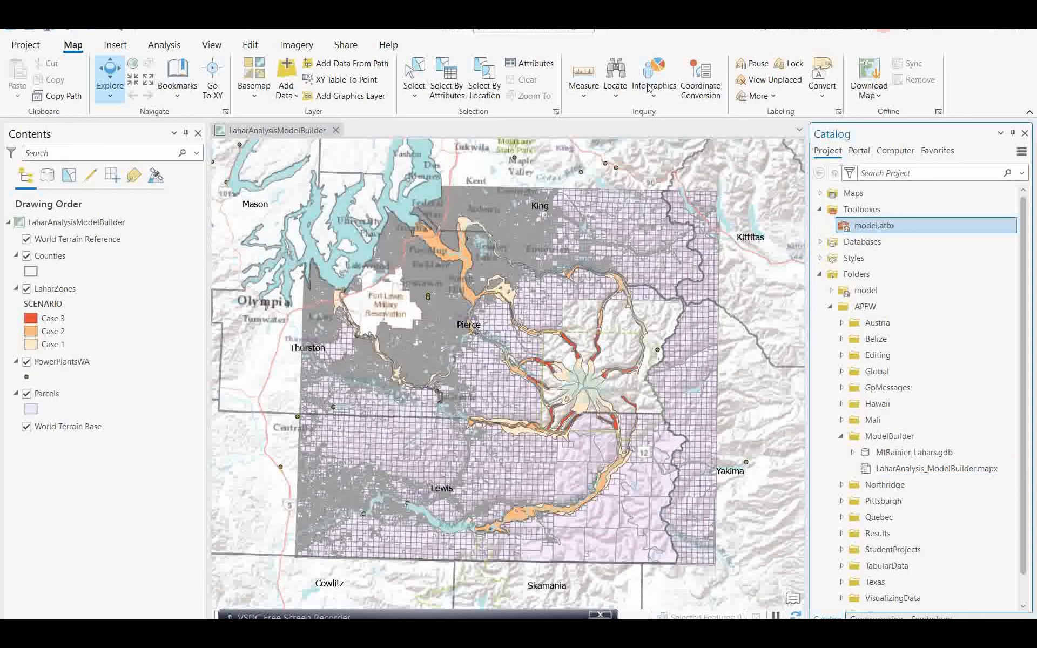
pyautogui.click(173, 48)
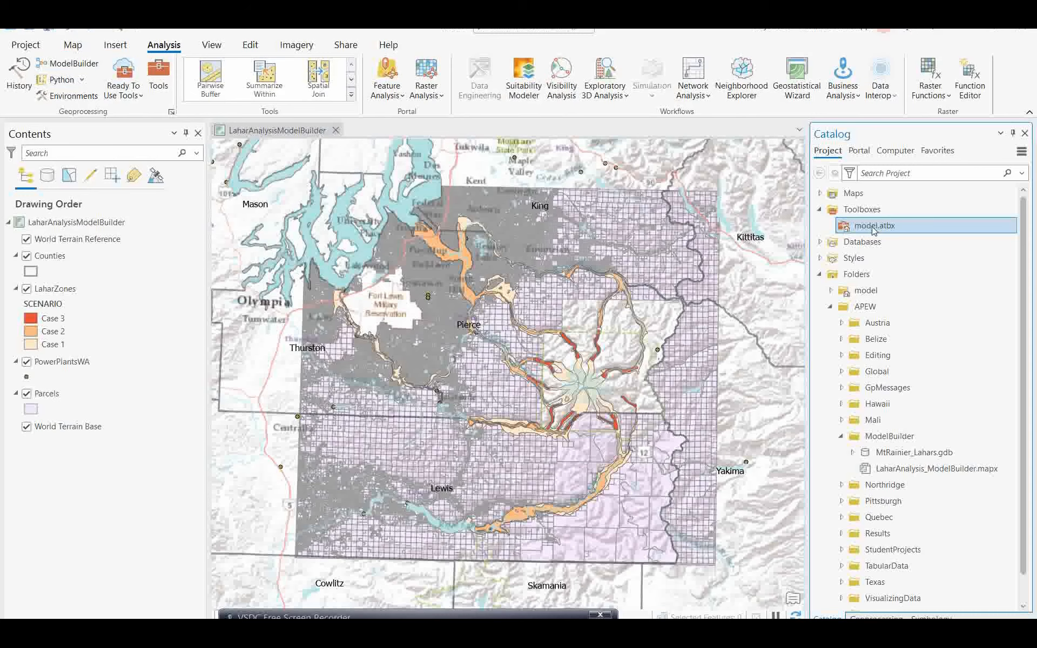
pyautogui.click(70, 64)
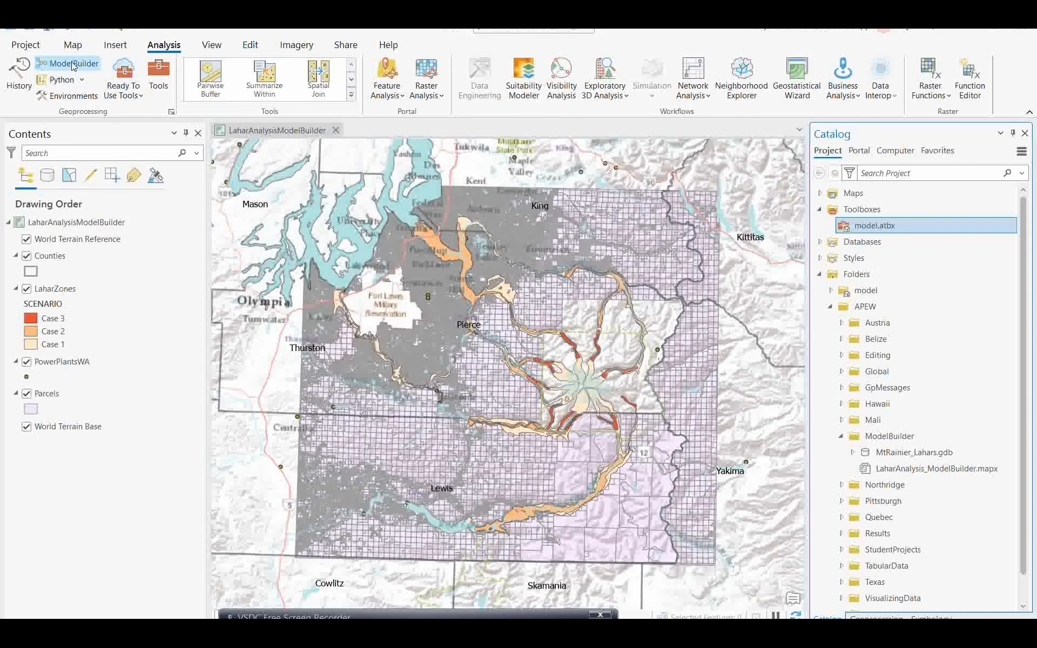
pyautogui.click(871, 241)
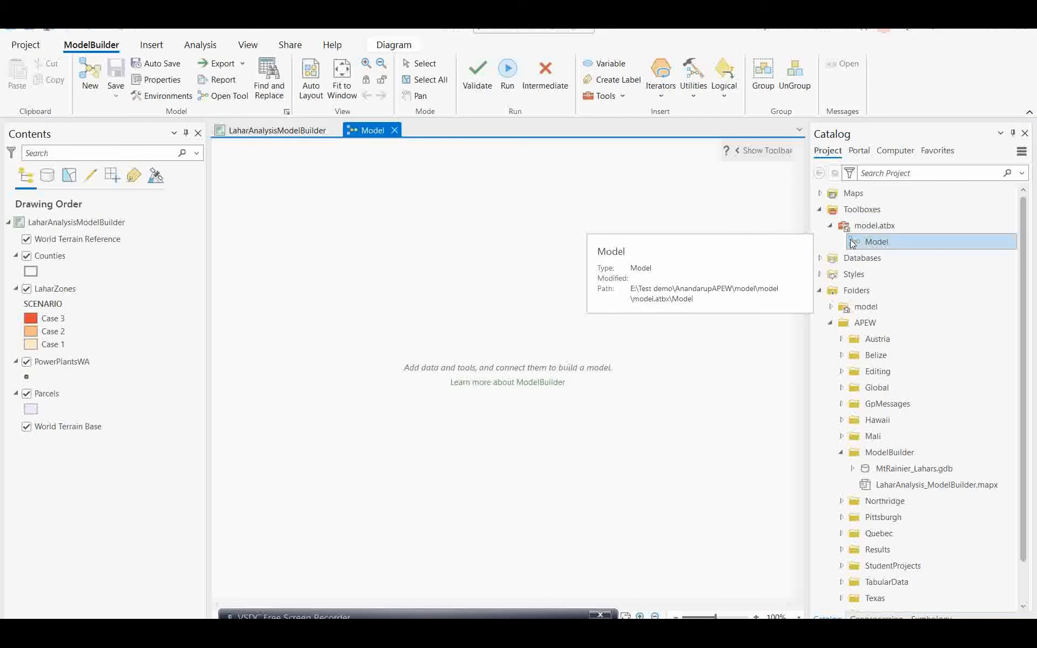
# Step: In the model's Properties, set the name to TestModel and the label to 'Test Model'
pyautogui.rightClick(867, 248)
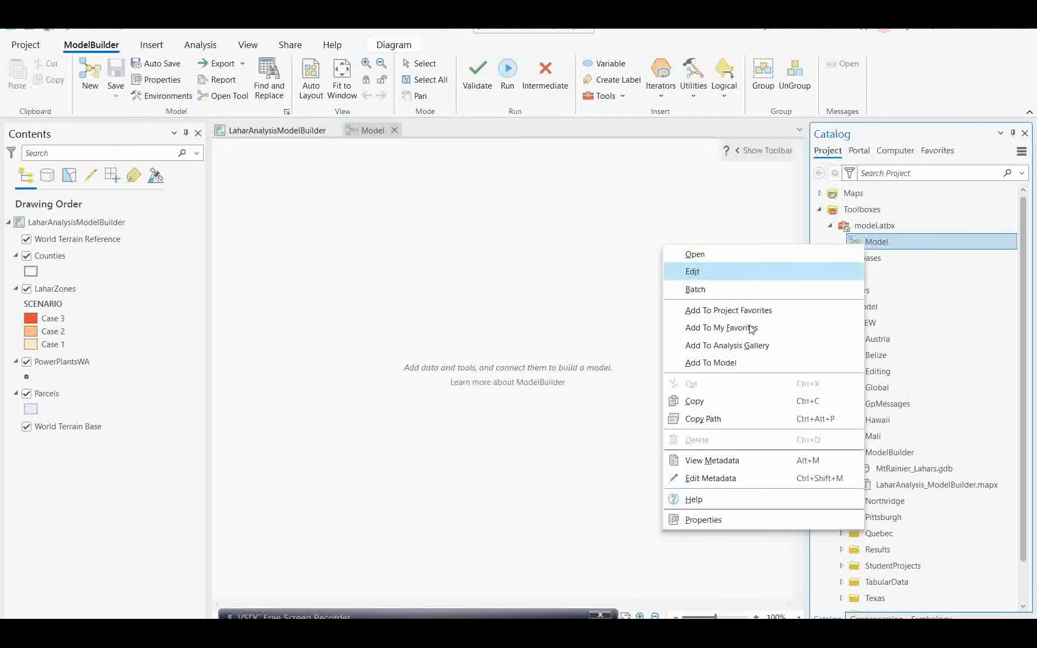
pyautogui.click(701, 522)
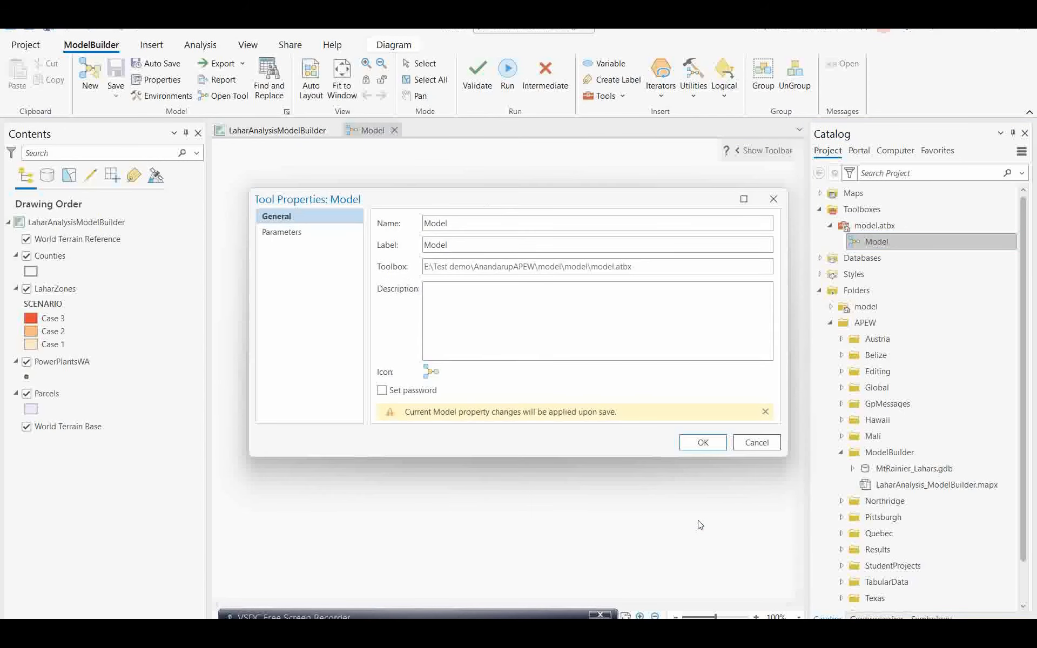
pyautogui.click(426, 225)
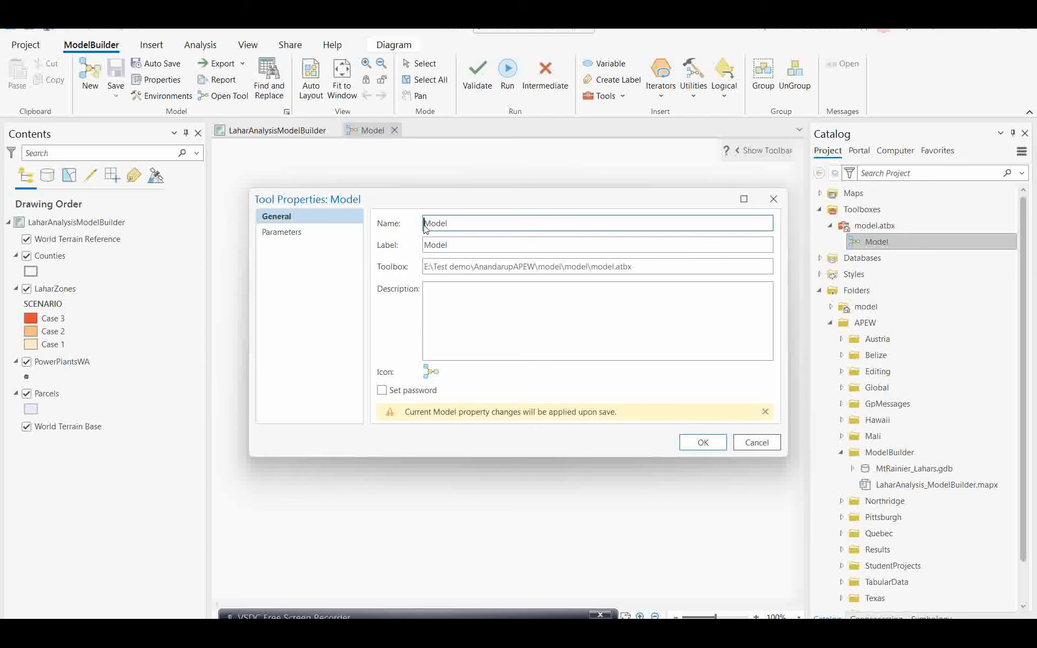
pyautogui.write('Test')
pyautogui.click(426, 246)
pyautogui.write('Test')
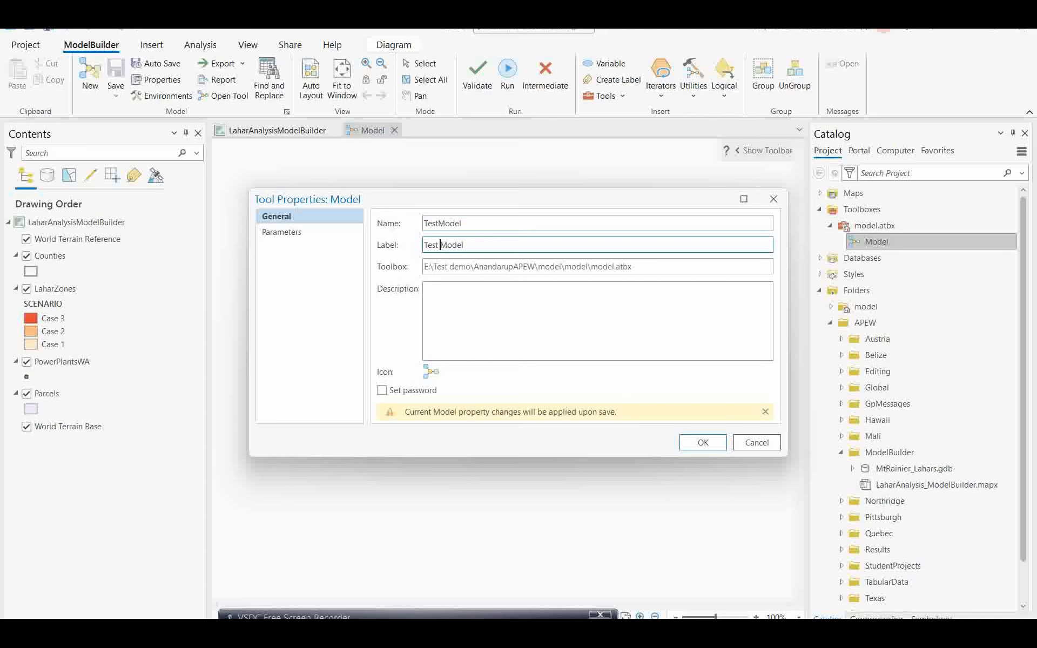
pyautogui.click(703, 443)
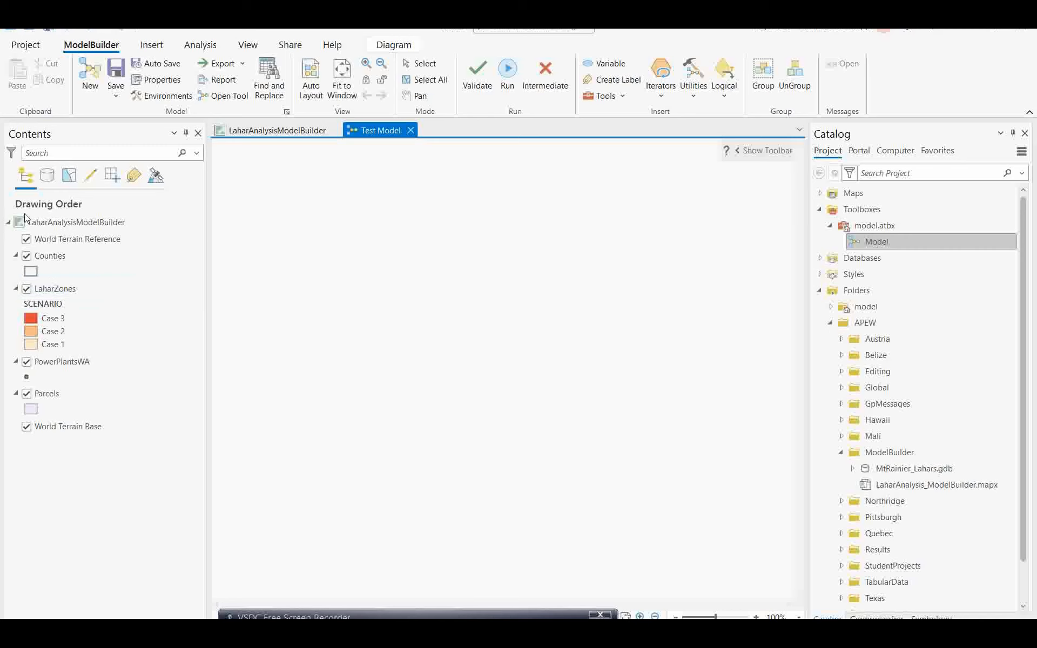
# Step: Search the tools for 'buffer' and drop the Analysis Tools Buffer onto the Test Model canvas
pyautogui.click(893, 247)
pyautogui.click(622, 96)
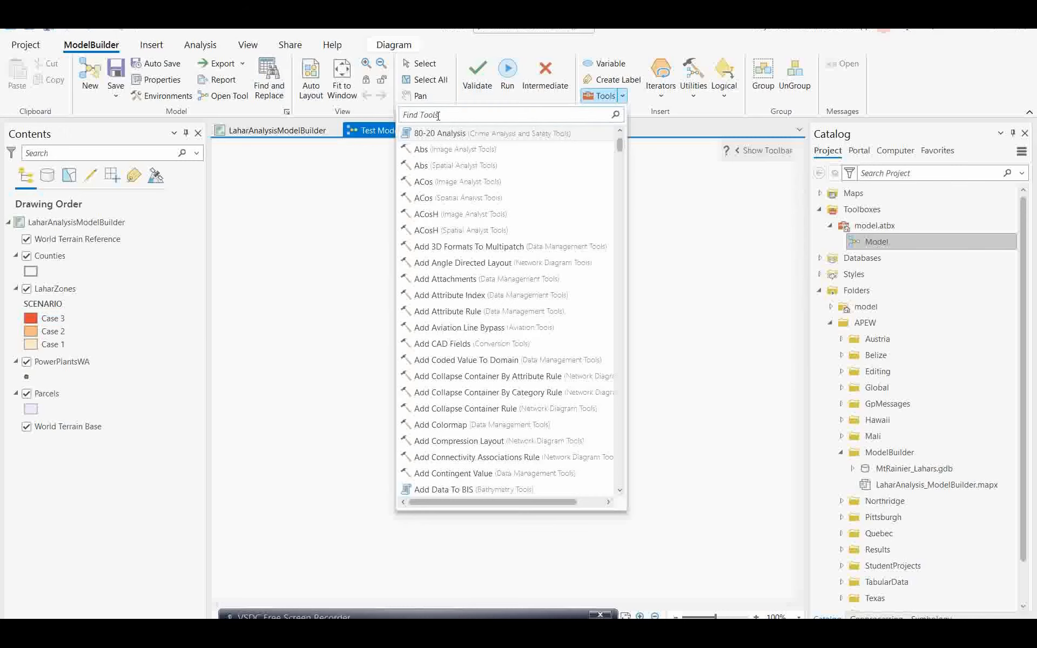
pyautogui.write('buffer')
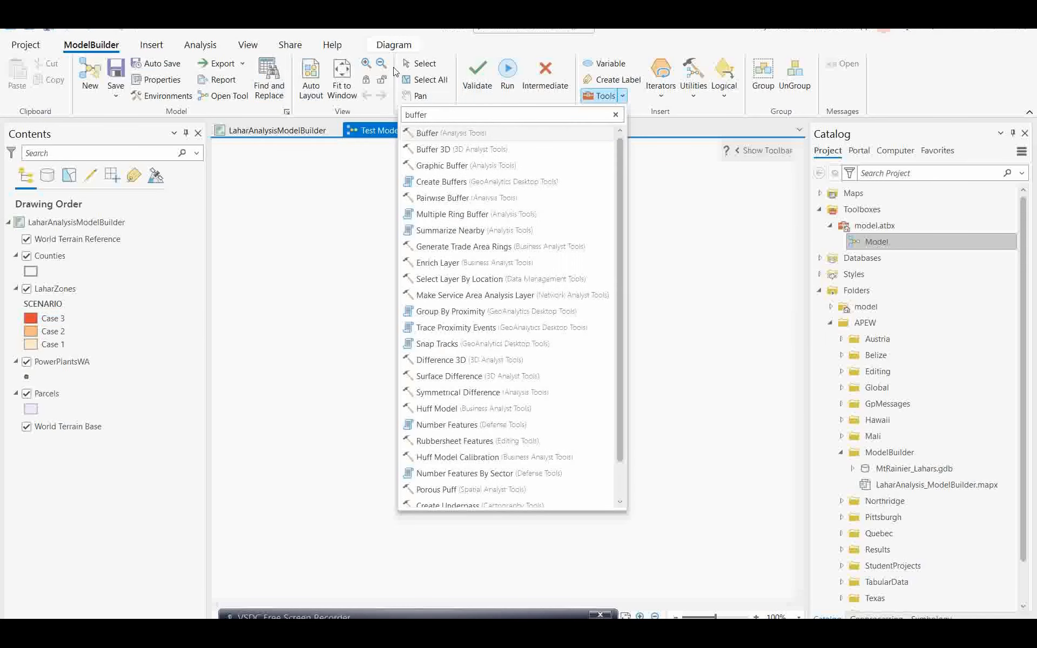
pyautogui.moveTo(430, 134); pyautogui.dragTo(390, 281)
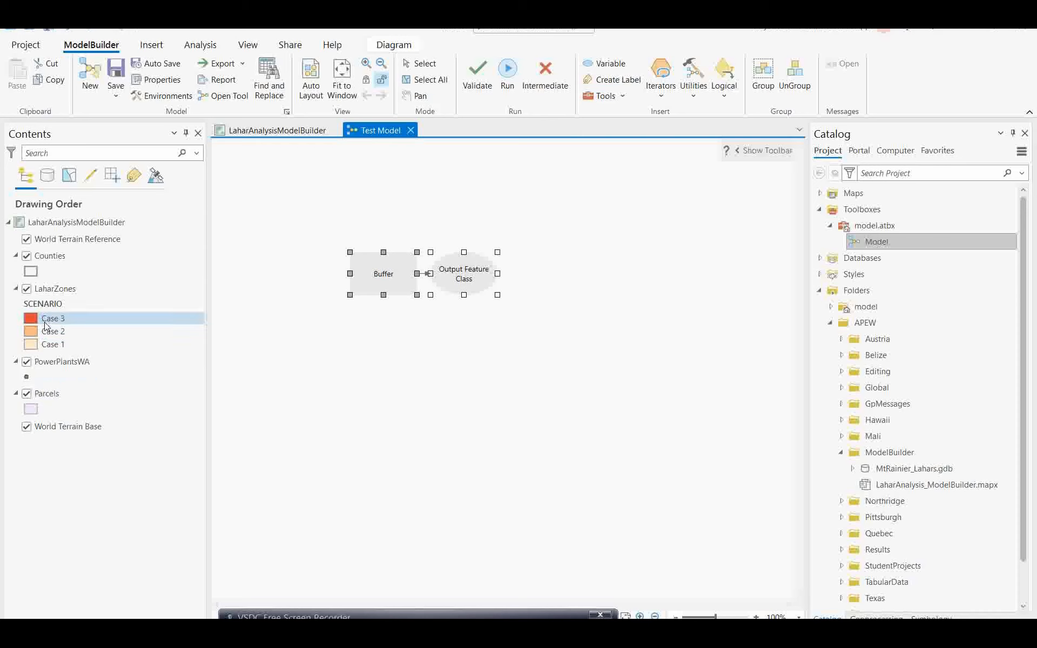
# Step: Set Buffer's input to LaharZones with a 1000 US Survey Feet distance, outputting LaharZones_Buffer to model.gdb
pyautogui.click(354, 363)
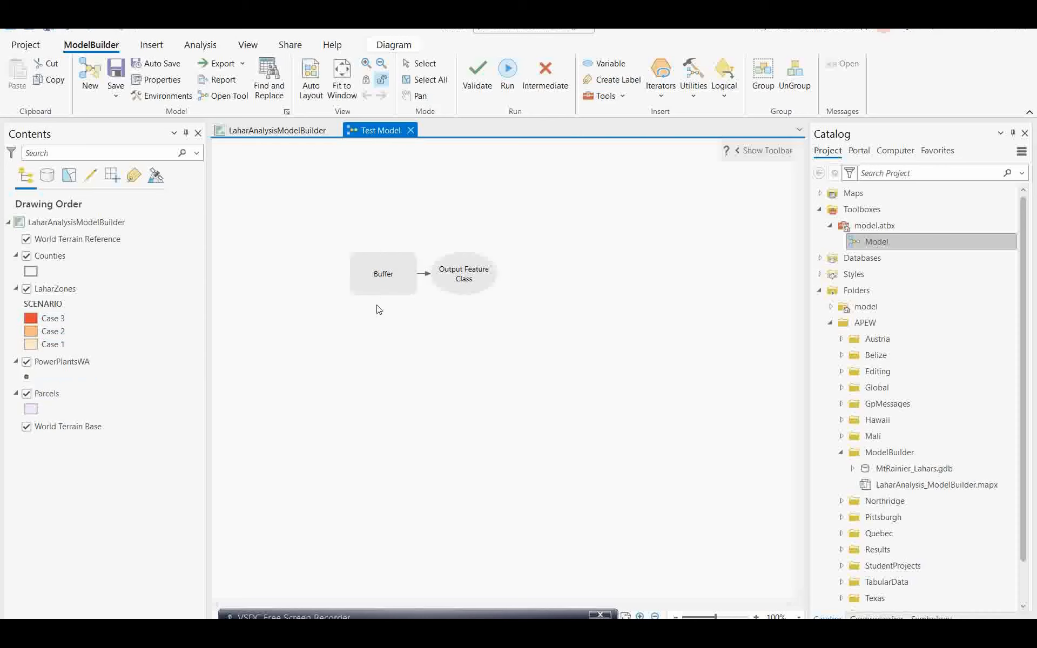
pyautogui.doubleClick(382, 275)
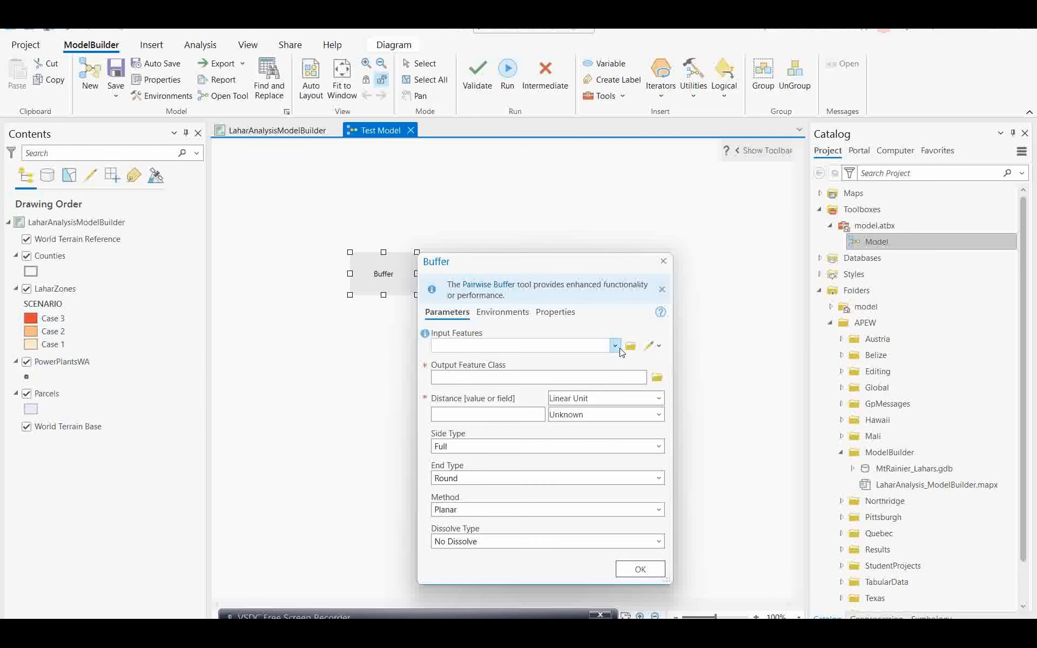
pyautogui.click(616, 346)
pyautogui.click(472, 376)
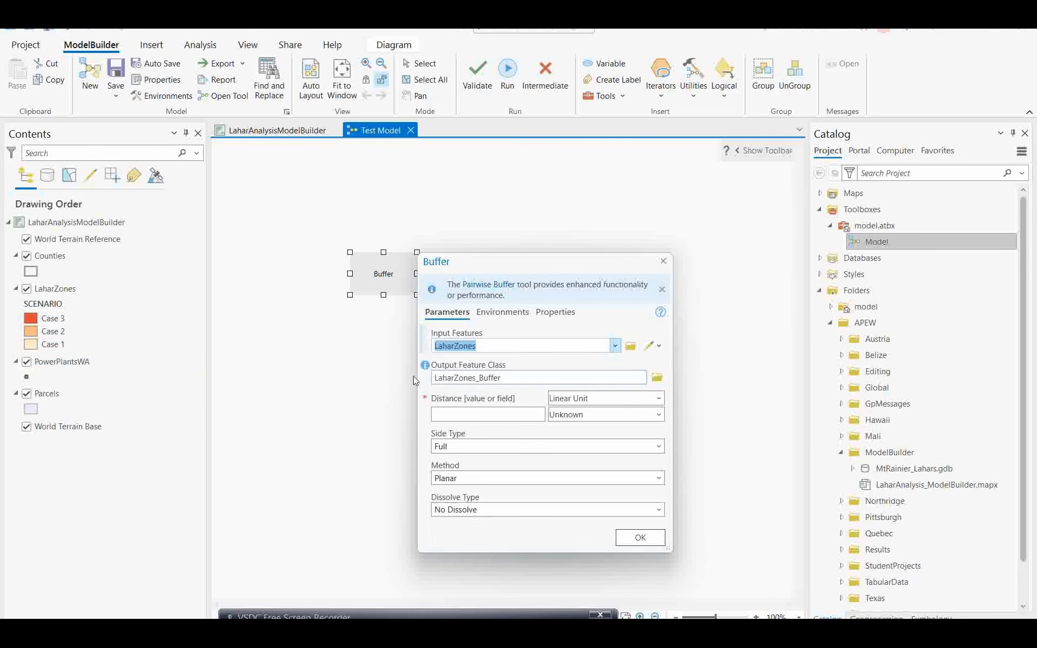
pyautogui.click(502, 416)
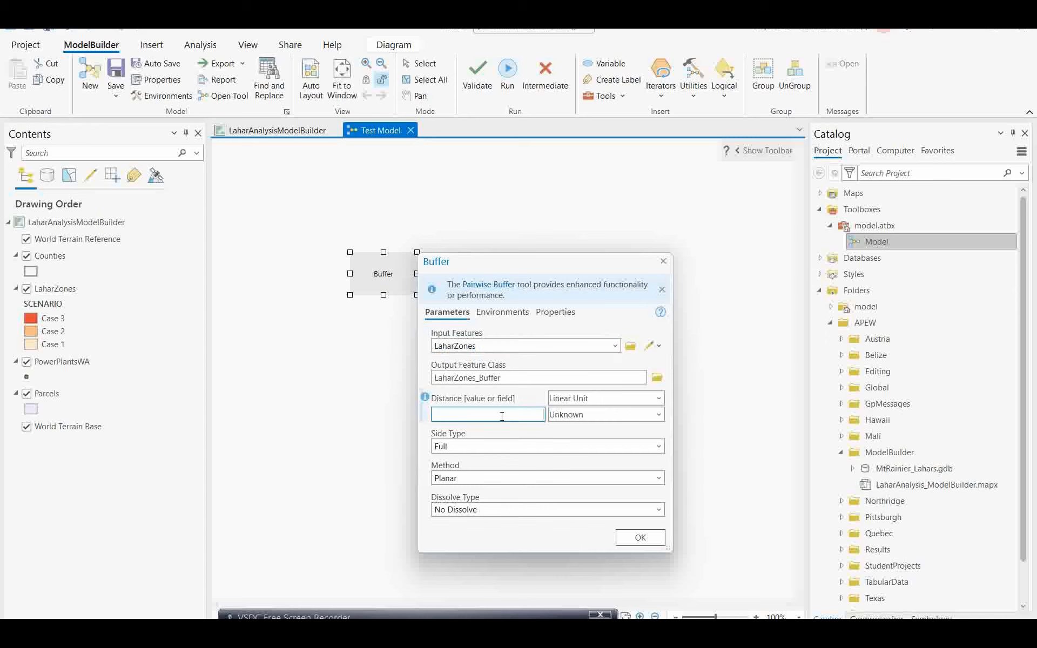
pyautogui.write('1000')
pyautogui.click(660, 414)
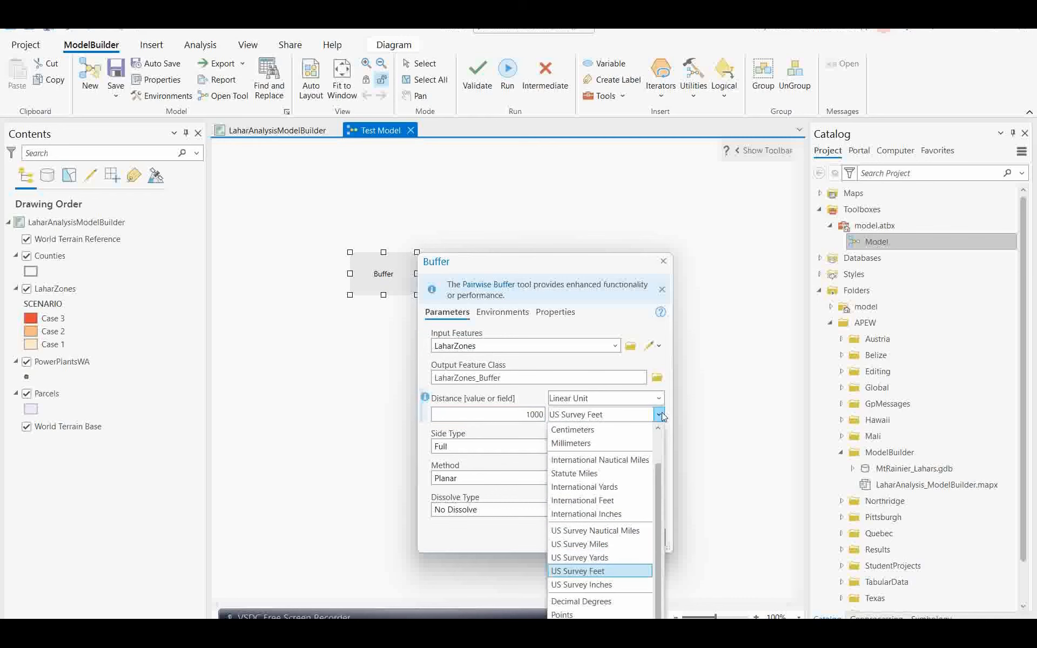
pyautogui.click(600, 570)
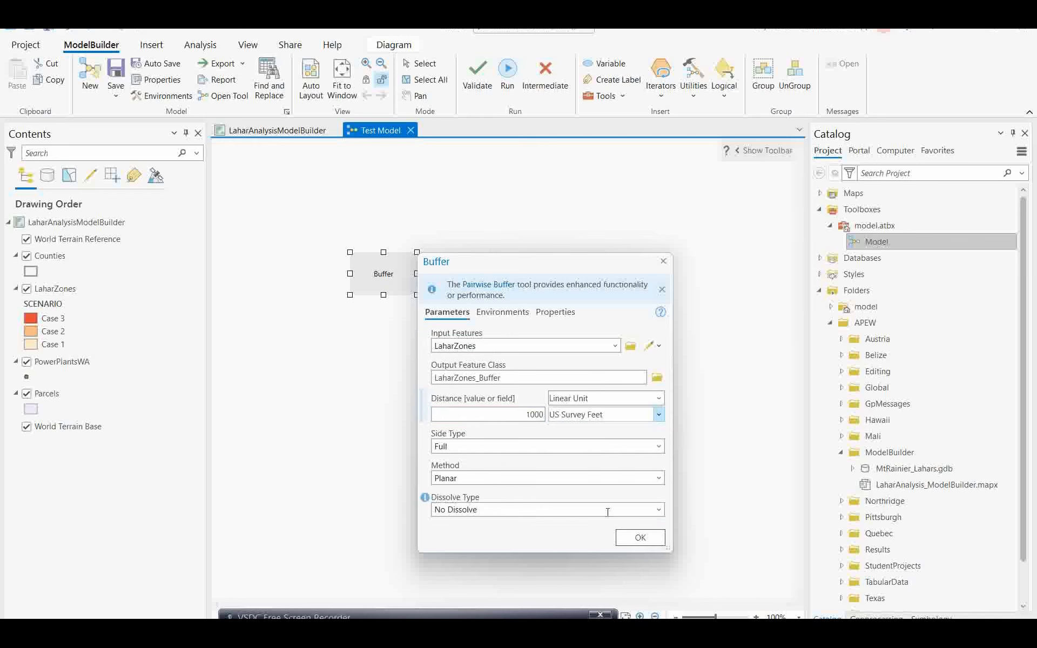
pyautogui.click(640, 538)
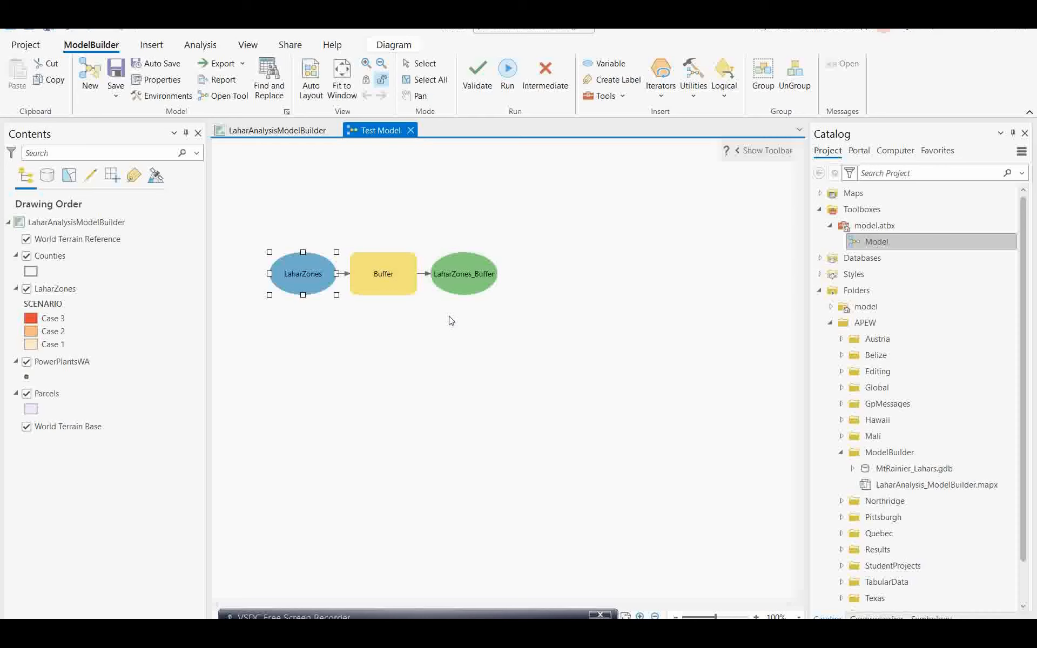
pyautogui.moveTo(450, 293)
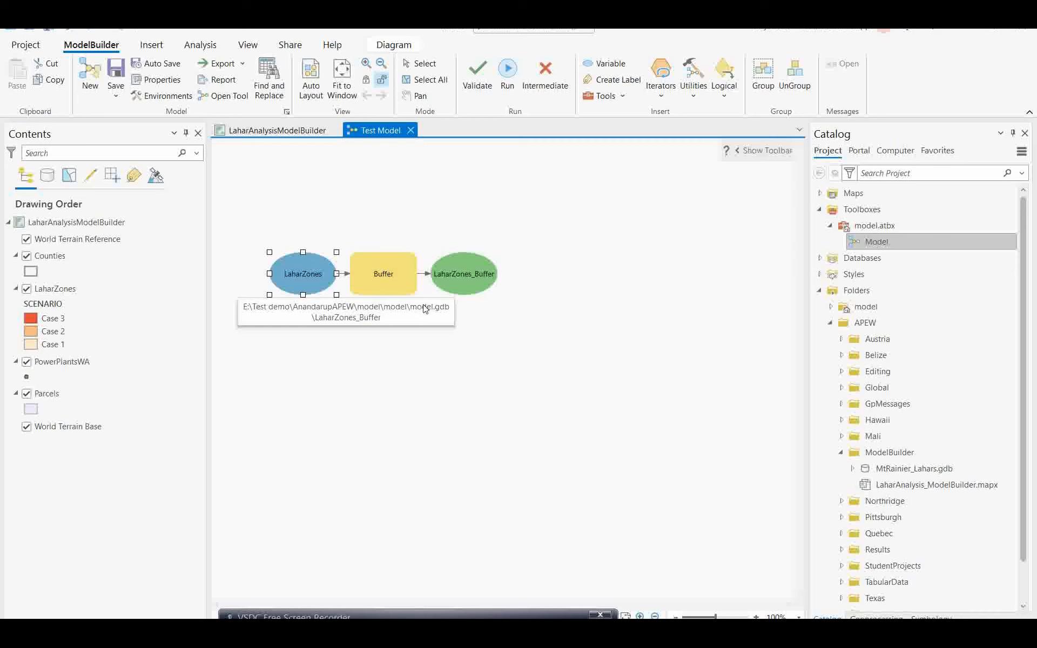
pyautogui.click(49, 399)
pyautogui.rightClick(49, 399)
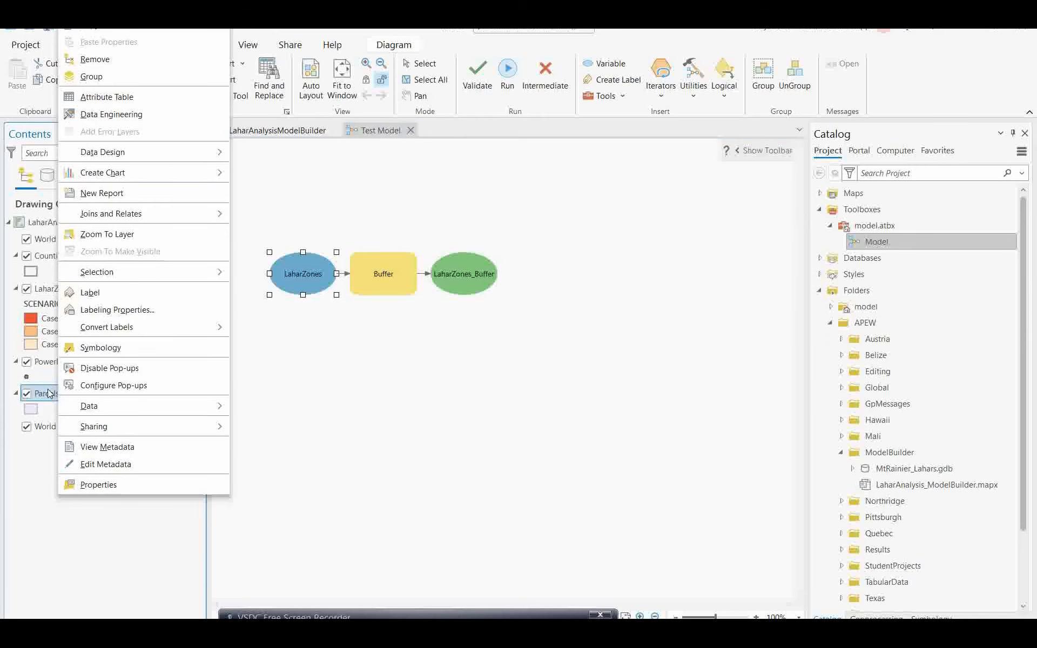
pyautogui.click(106, 96)
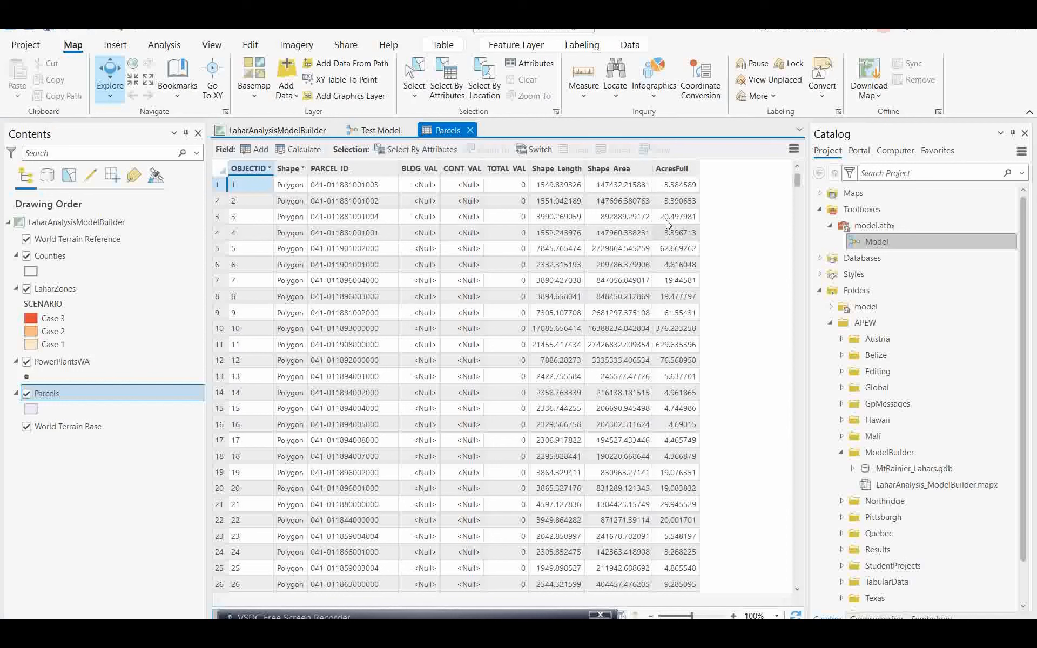
pyautogui.click(471, 131)
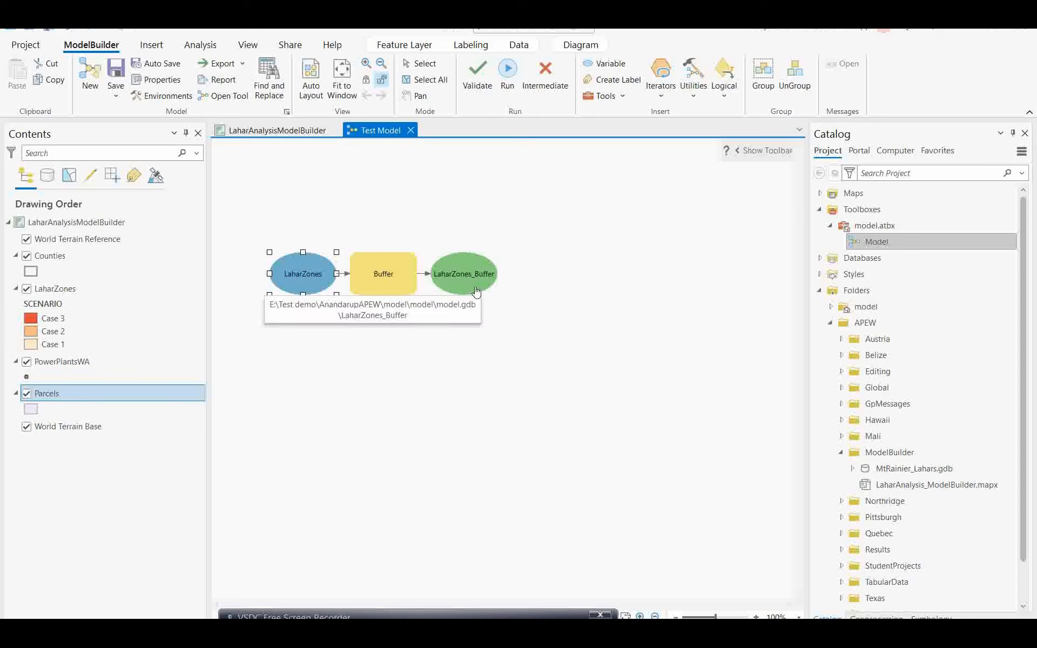
pyautogui.click(623, 96)
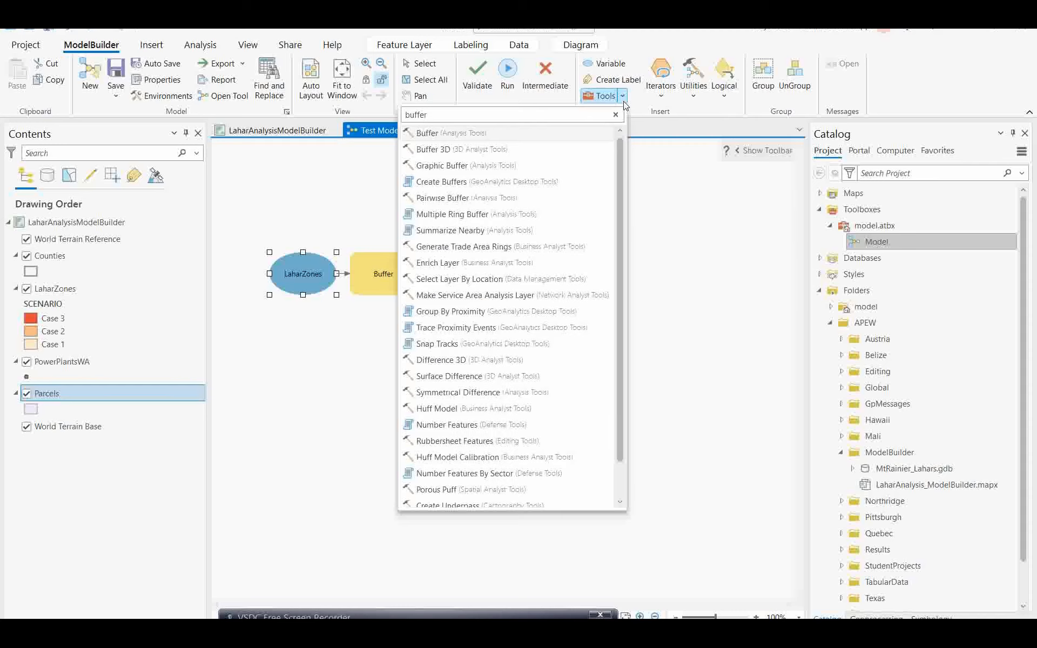
pyautogui.click(688, 182)
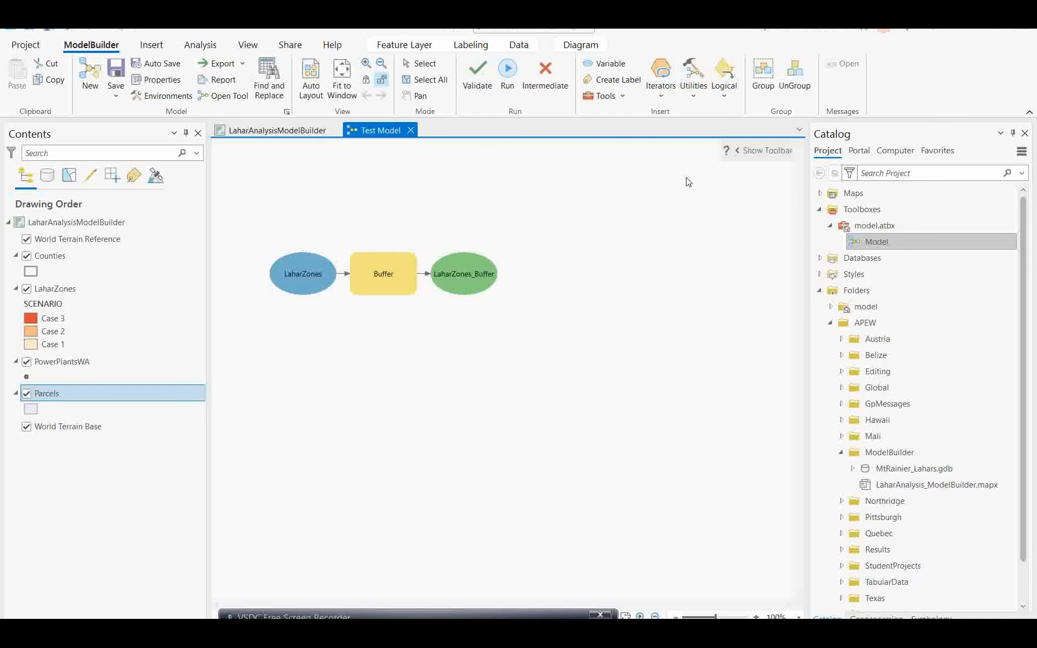
pyautogui.click(200, 45)
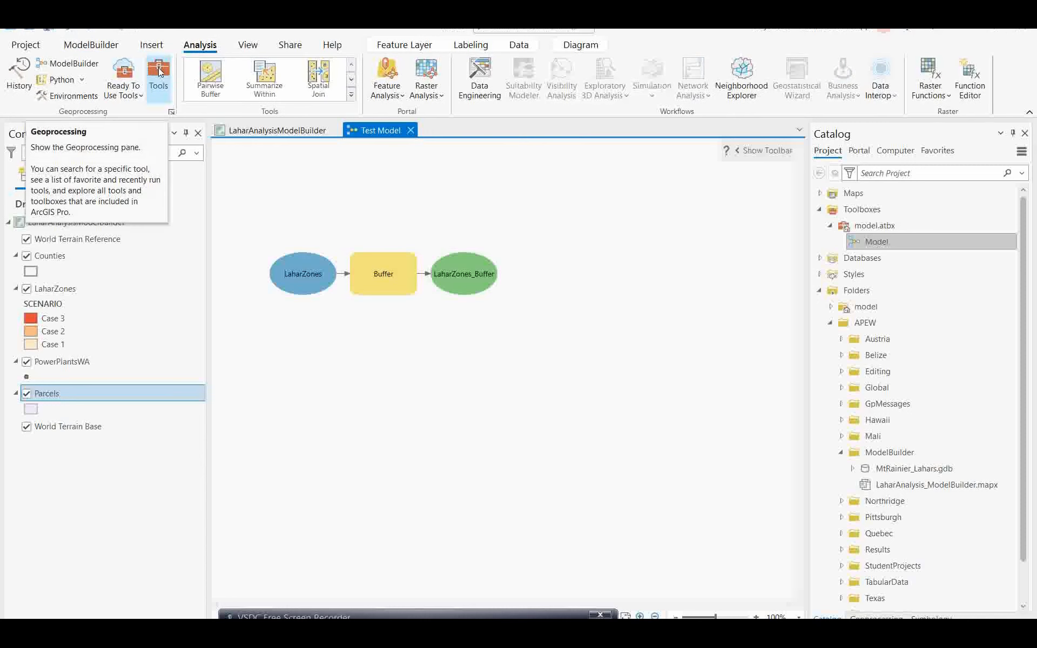
# Step: Search 'Make feature' and place the Make Feature Layer tool below the Buffer chain
pyautogui.click(158, 69)
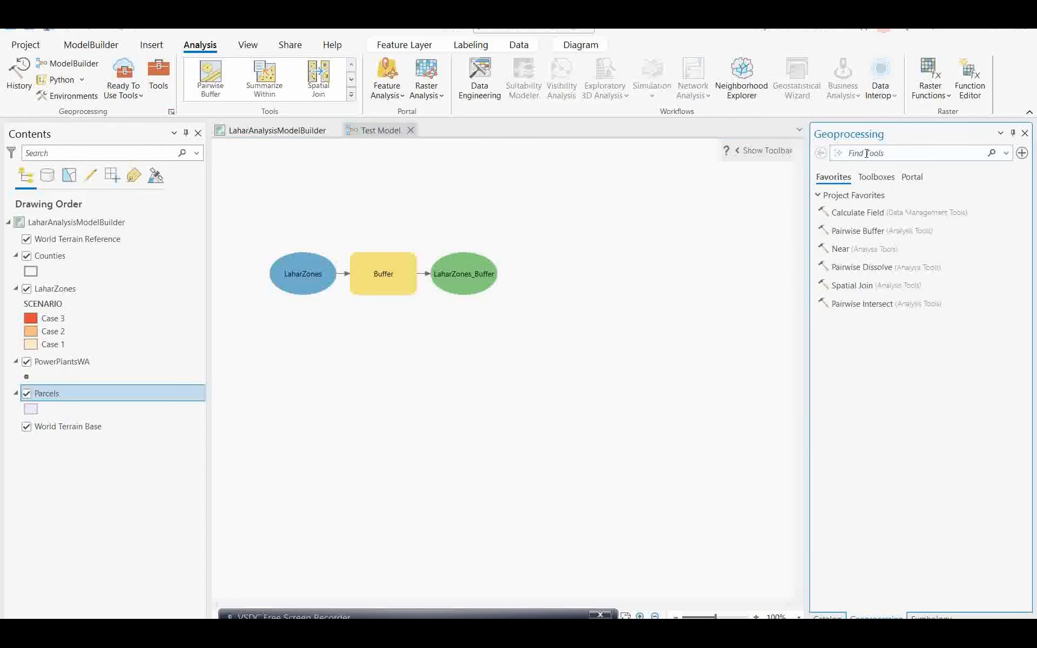
pyautogui.write('Make feature')
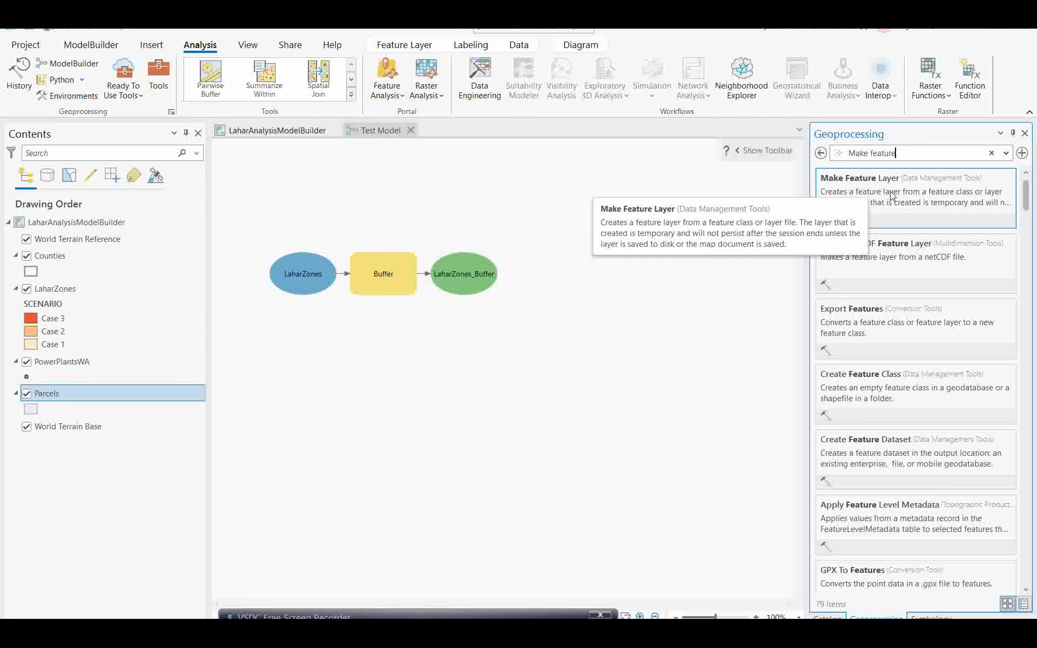
pyautogui.moveTo(892, 196); pyautogui.dragTo(364, 359)
pyautogui.moveTo(372, 358); pyautogui.dragTo(385, 354)
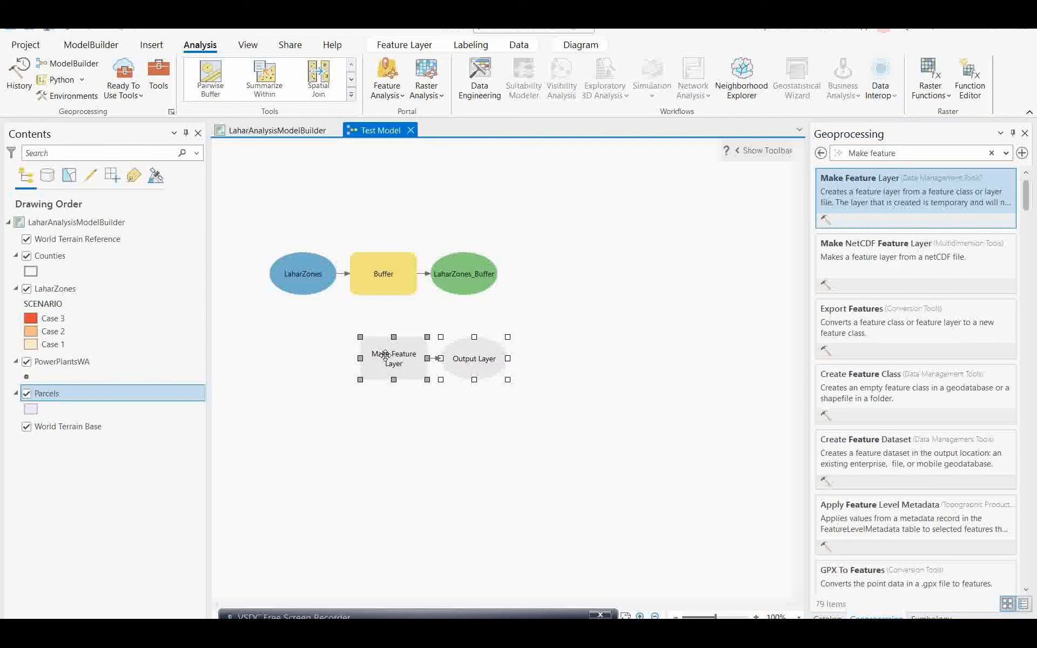
pyautogui.click(405, 456)
# Step: Set Make Feature Layer's input to Parcels and give the TOTAL_VAL field a ratio split policy
pyautogui.moveTo(384, 369)
pyautogui.doubleClick(384, 368)
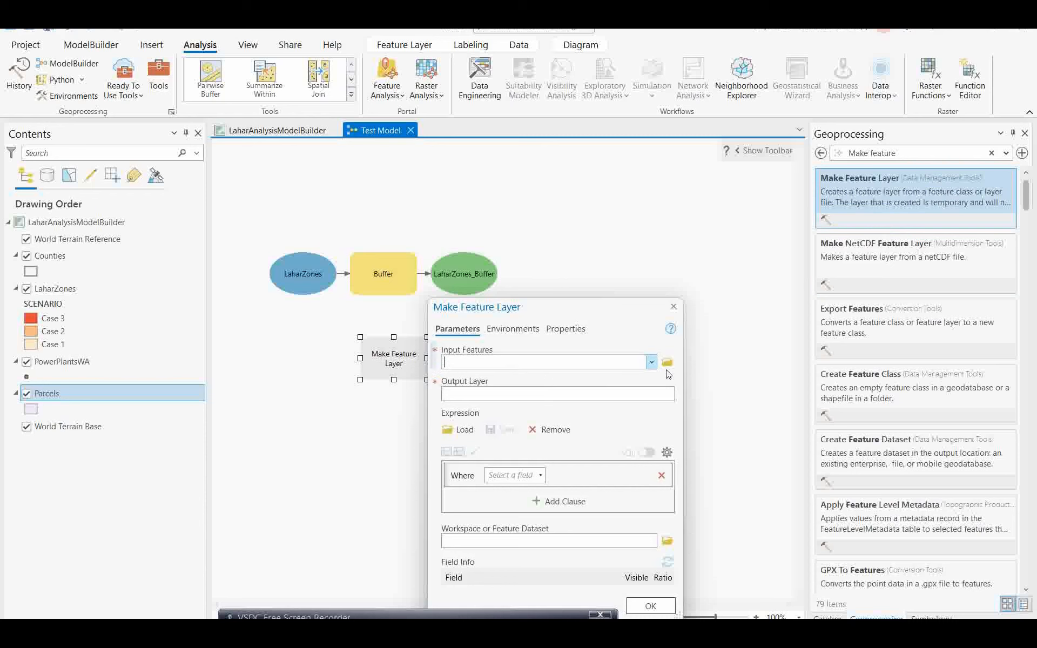
pyautogui.click(651, 362)
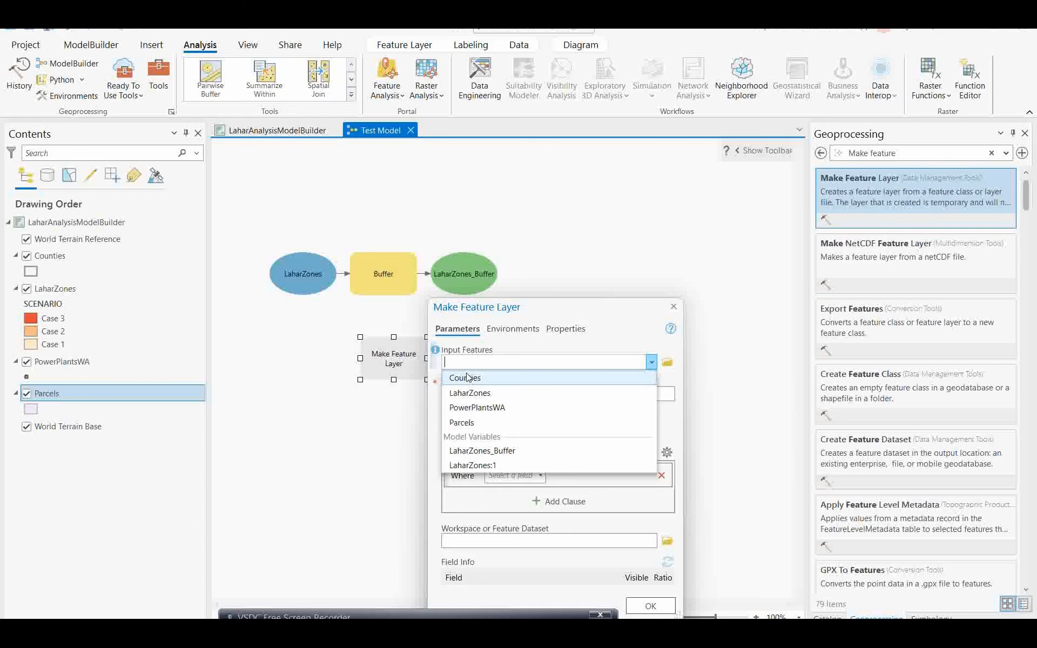
pyautogui.click(463, 424)
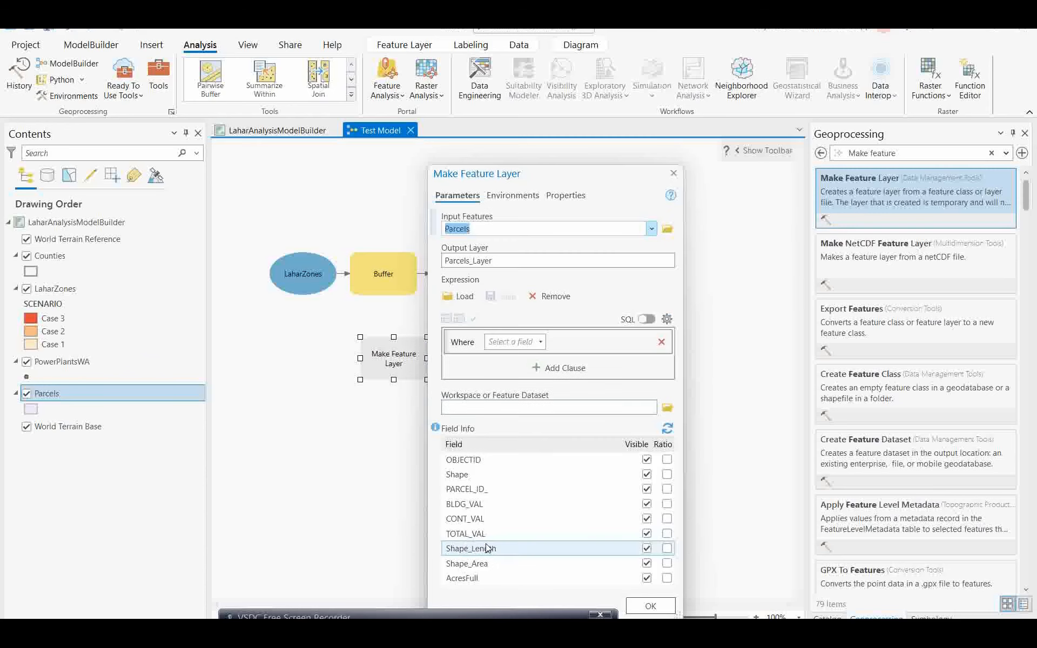
pyautogui.click(667, 534)
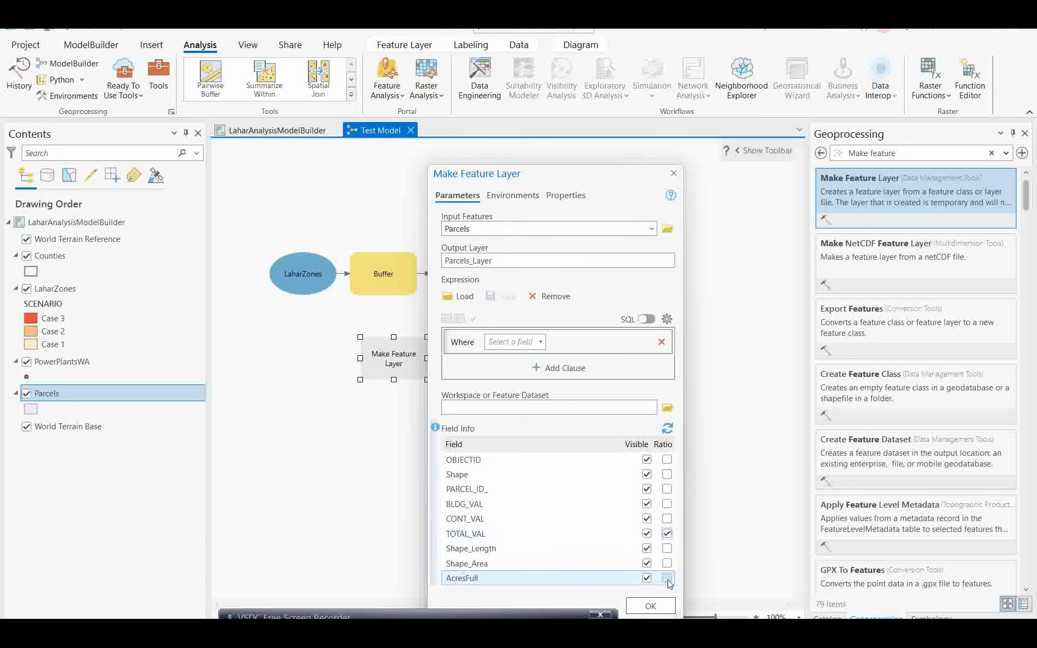
pyautogui.click(651, 606)
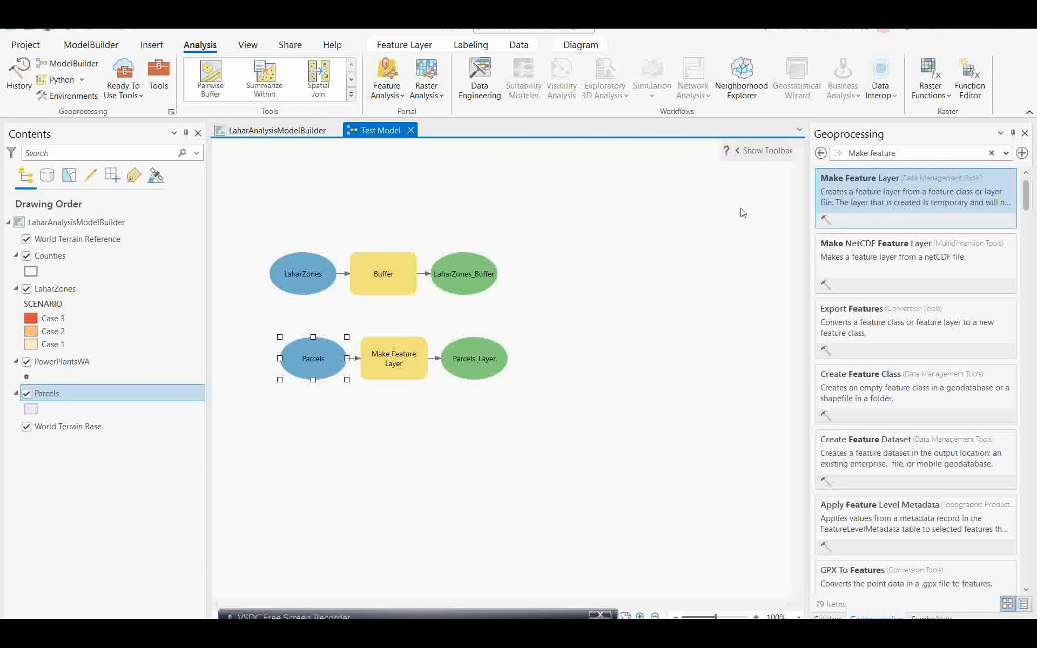
# Step: Search 'inter' and add the Intersect tool to the Test Model canvas
pyautogui.click(989, 155)
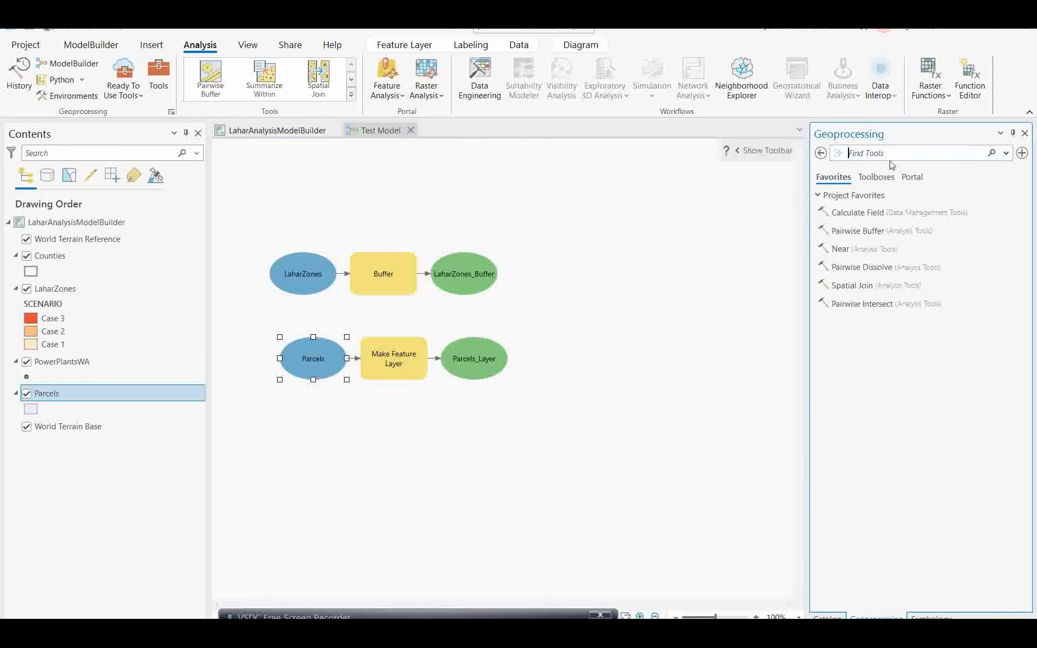
pyautogui.click(888, 152)
pyautogui.write('intersect')
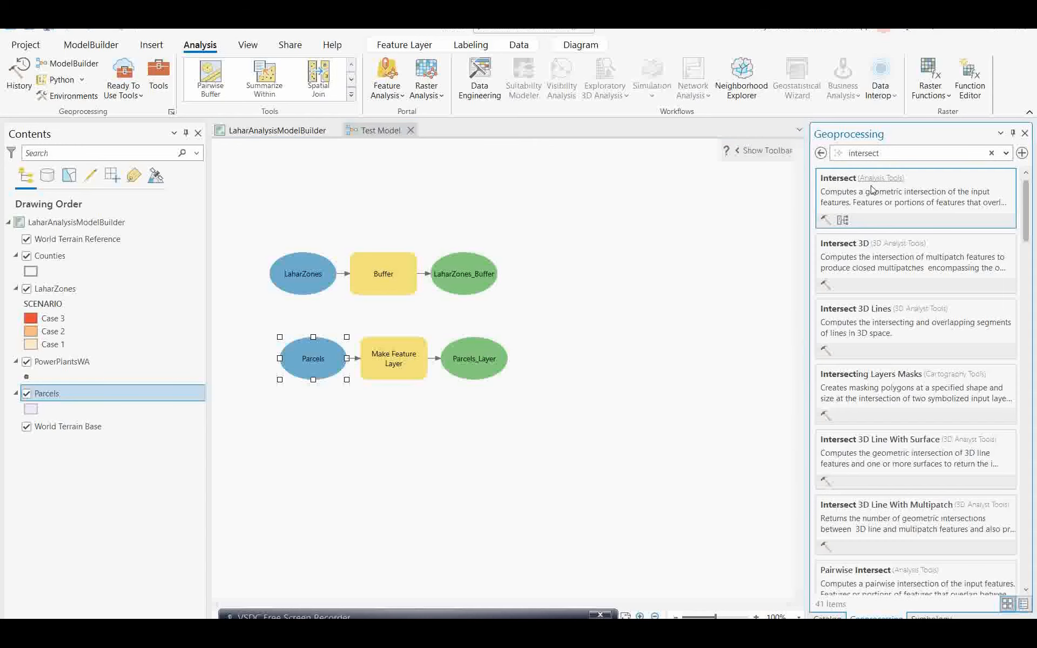
pyautogui.moveTo(869, 194); pyautogui.dragTo(555, 307)
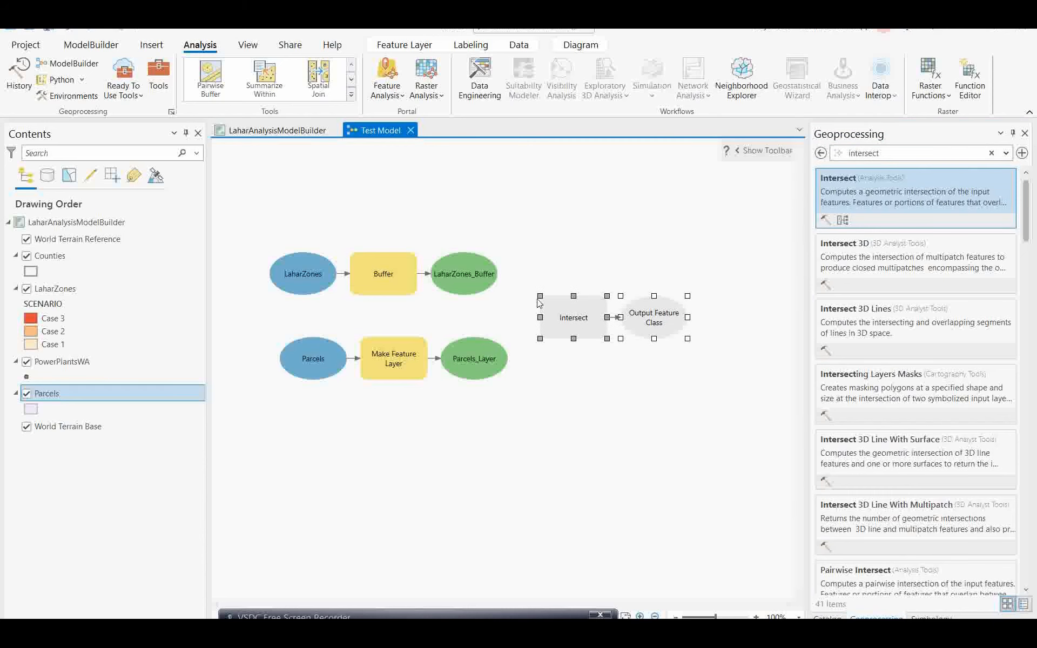
# Step: Connect LaharZones_Buffer to Intersect as its Input Features
pyautogui.moveTo(585, 323)
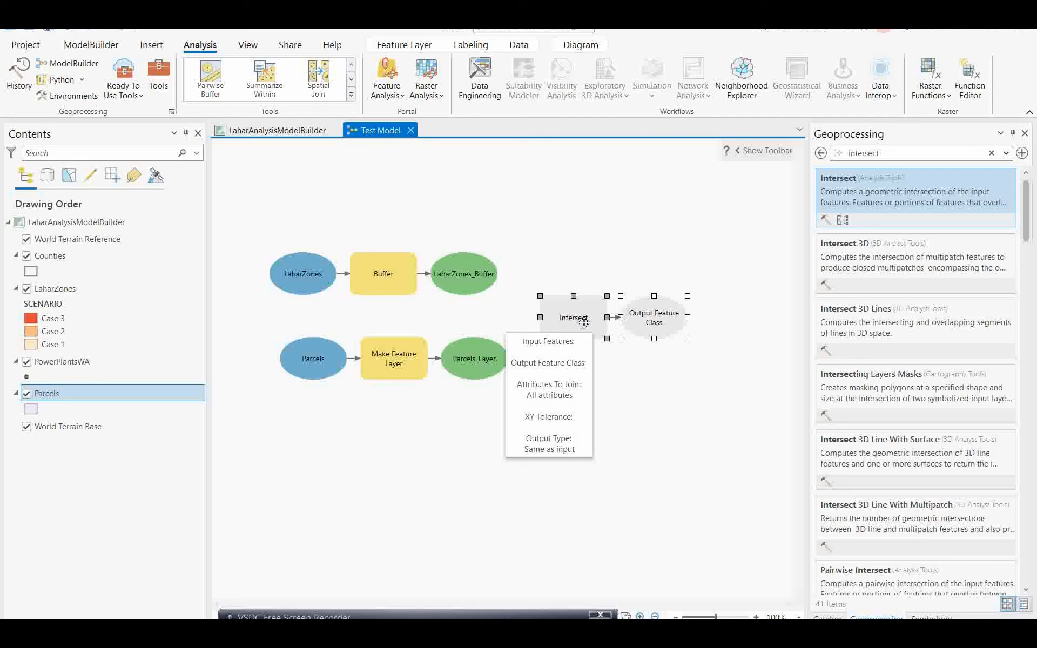
pyautogui.moveTo(477, 291)
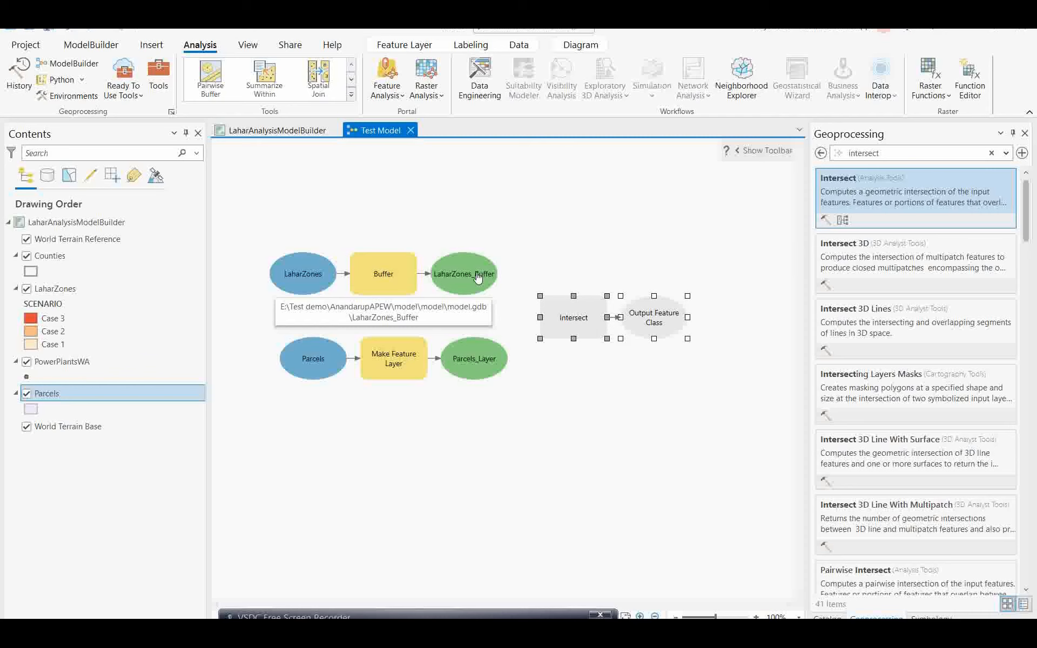
pyautogui.moveTo(478, 277); pyautogui.dragTo(574, 325)
pyautogui.click(536, 336)
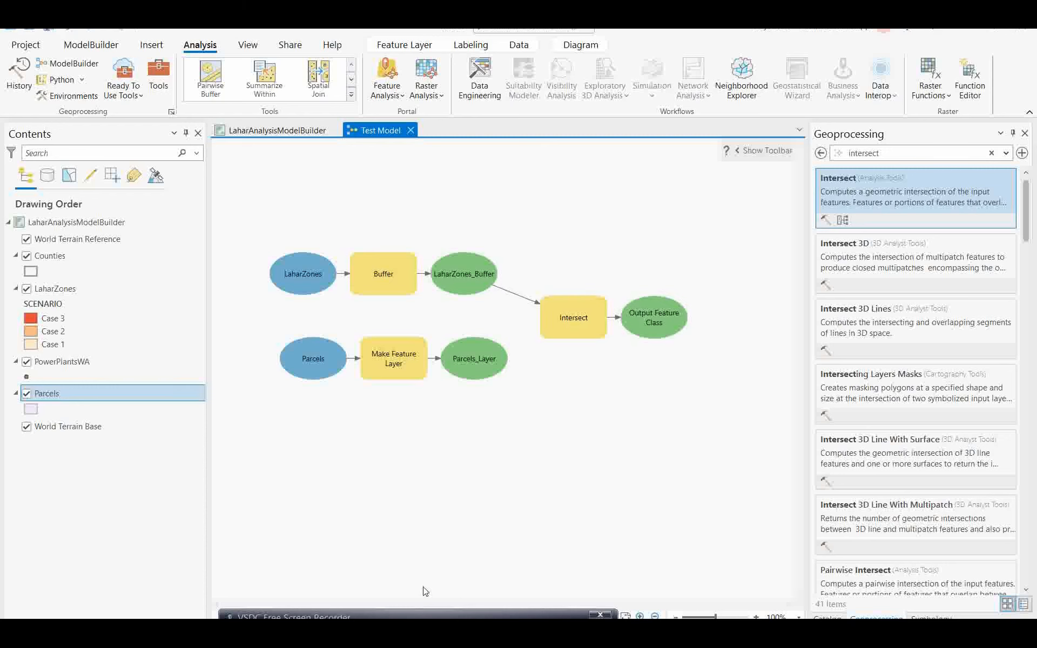
pyautogui.click(414, 617)
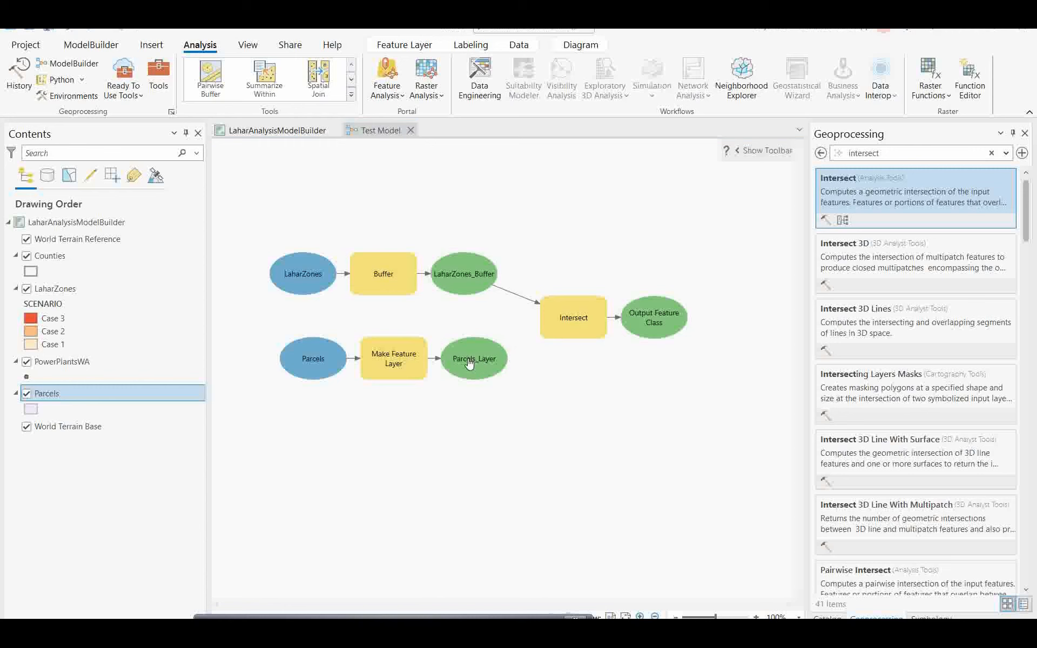
# Step: Connect Parcels_Layer to Intersect as a second input and confirm its LaharZones_Buffer_Intersect output
pyautogui.moveTo(482, 365); pyautogui.dragTo(557, 325)
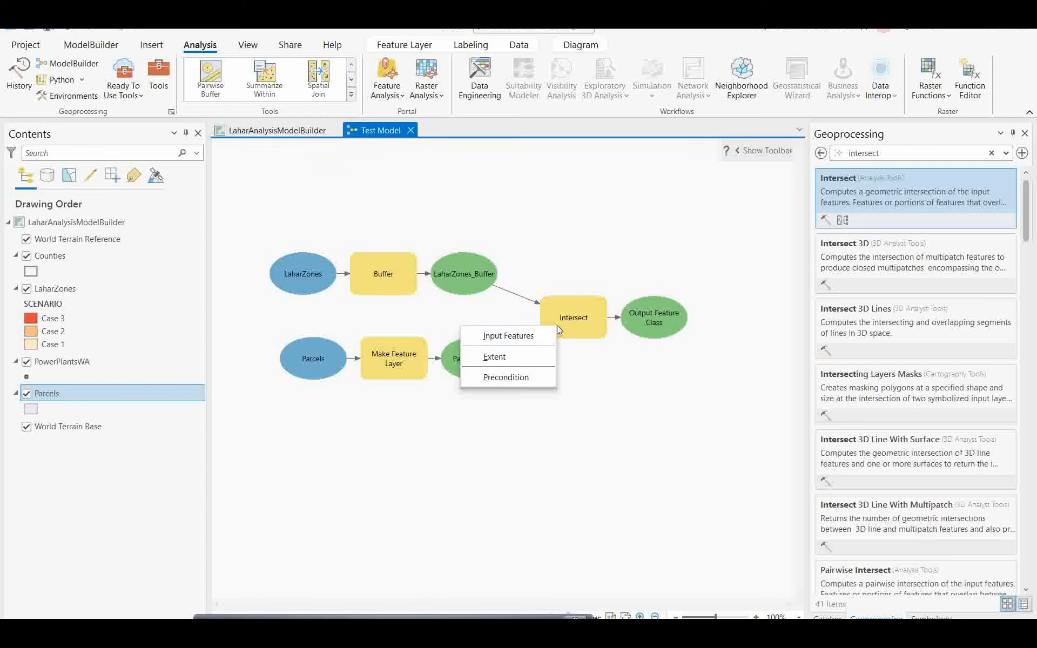
pyautogui.click(506, 341)
pyautogui.doubleClick(565, 324)
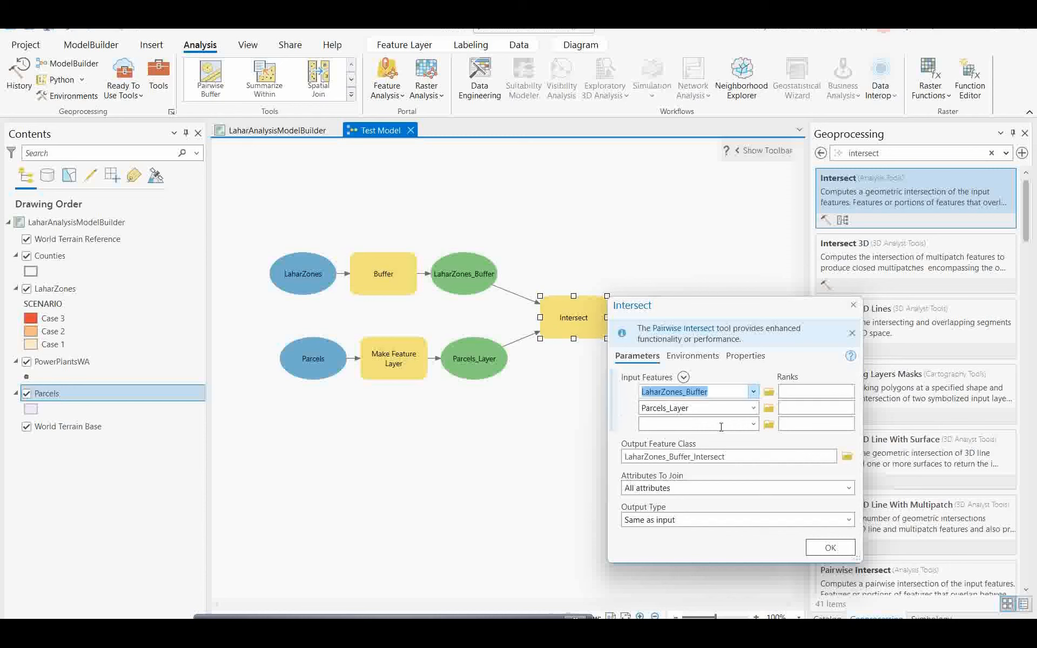
pyautogui.moveTo(728, 310); pyautogui.dragTo(728, 292)
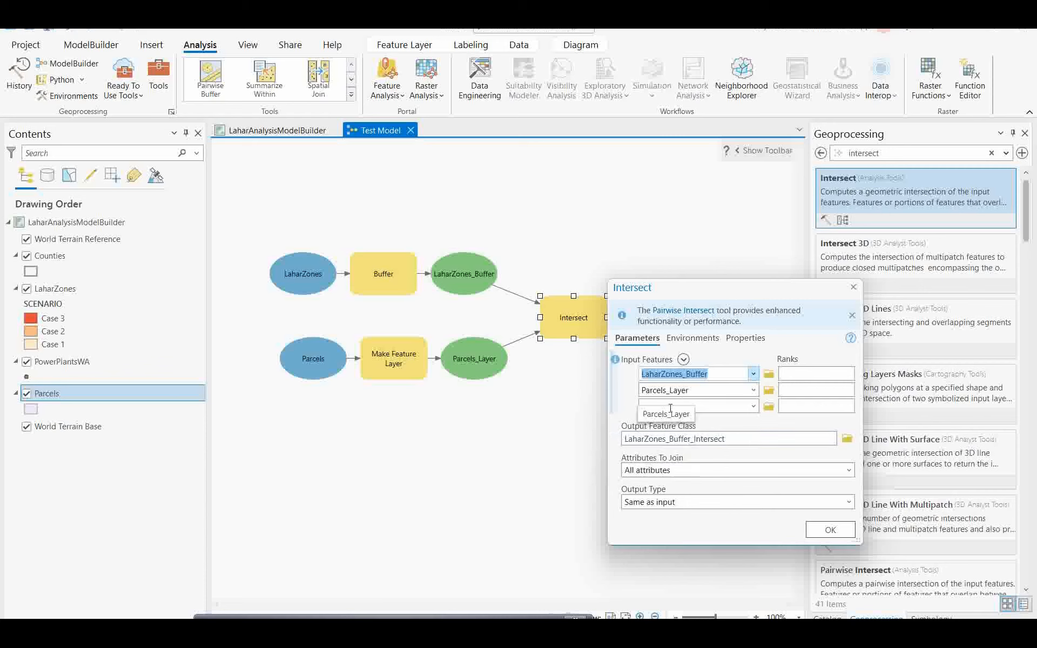
pyautogui.click(831, 531)
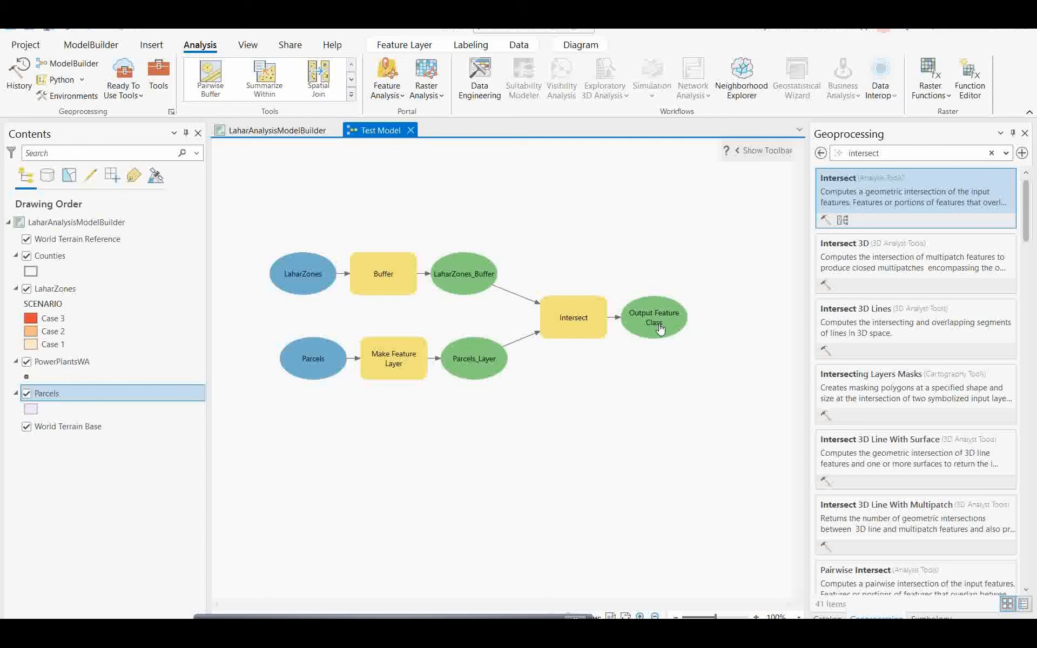
pyautogui.moveTo(543, 318)
pyautogui.moveTo(660, 331)
# Step: Add the Spatial Join tool to the Test Model from a search for 'spatial join'
pyautogui.click(992, 154)
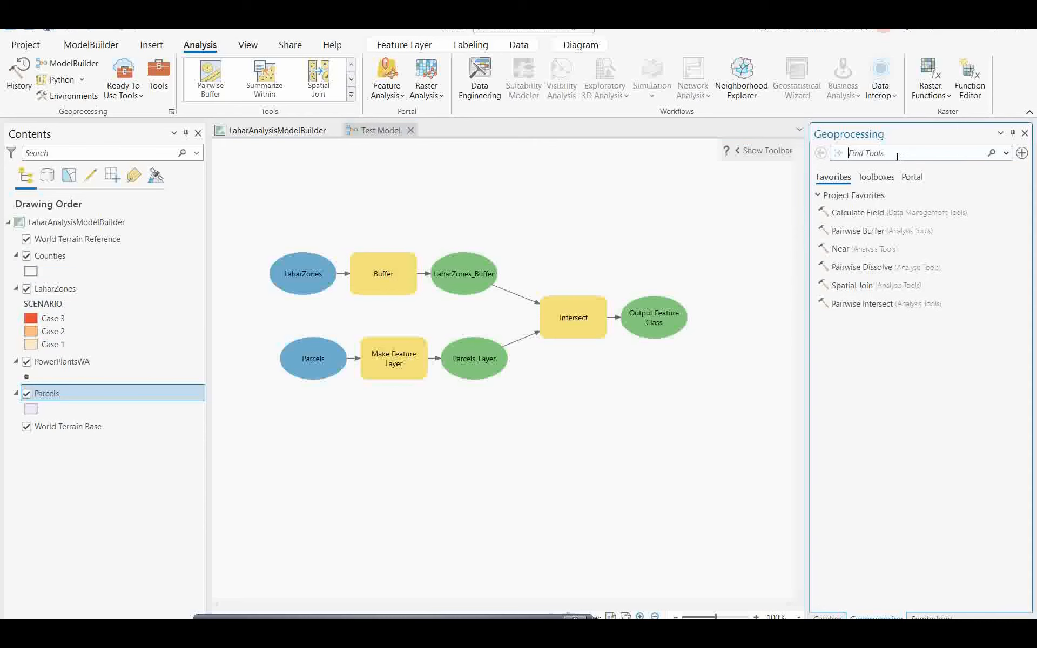
pyautogui.write('spa')
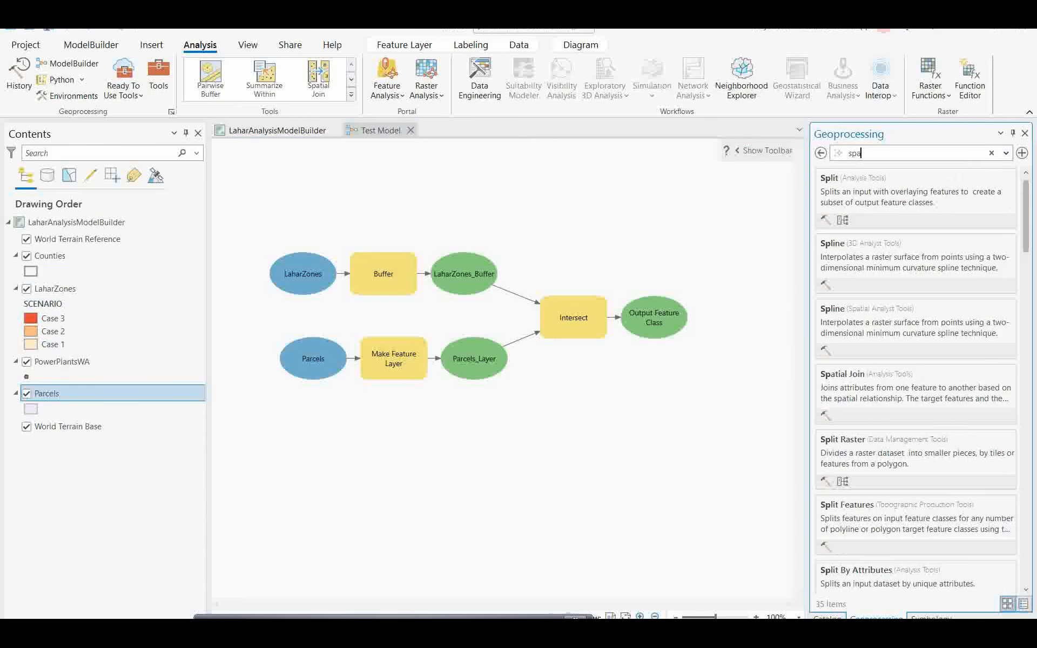
pyautogui.write('tial')
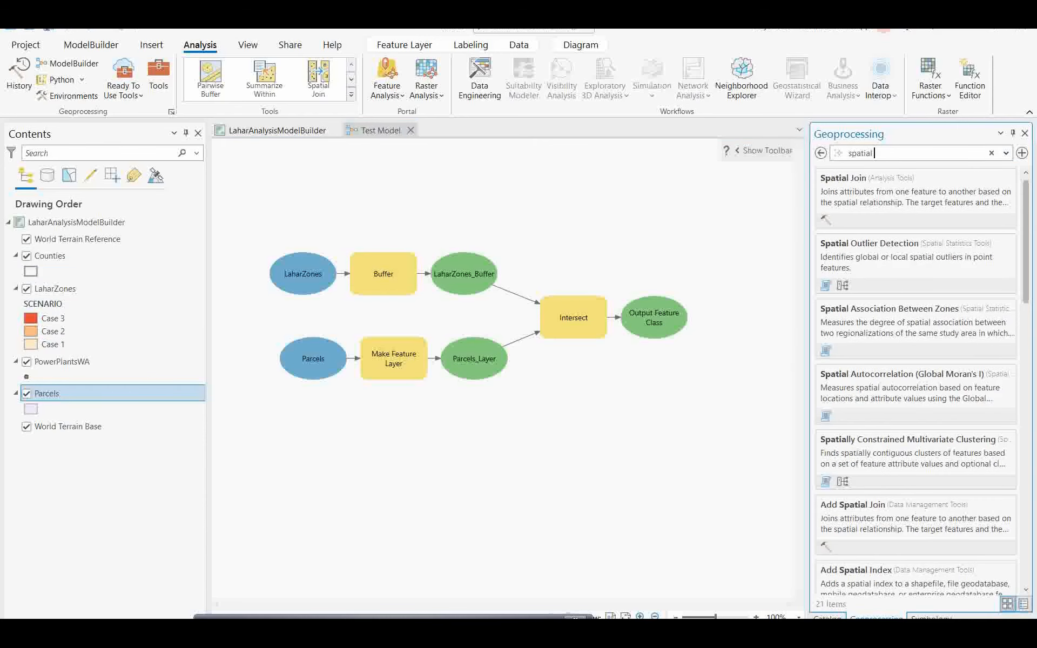
pyautogui.write(' join')
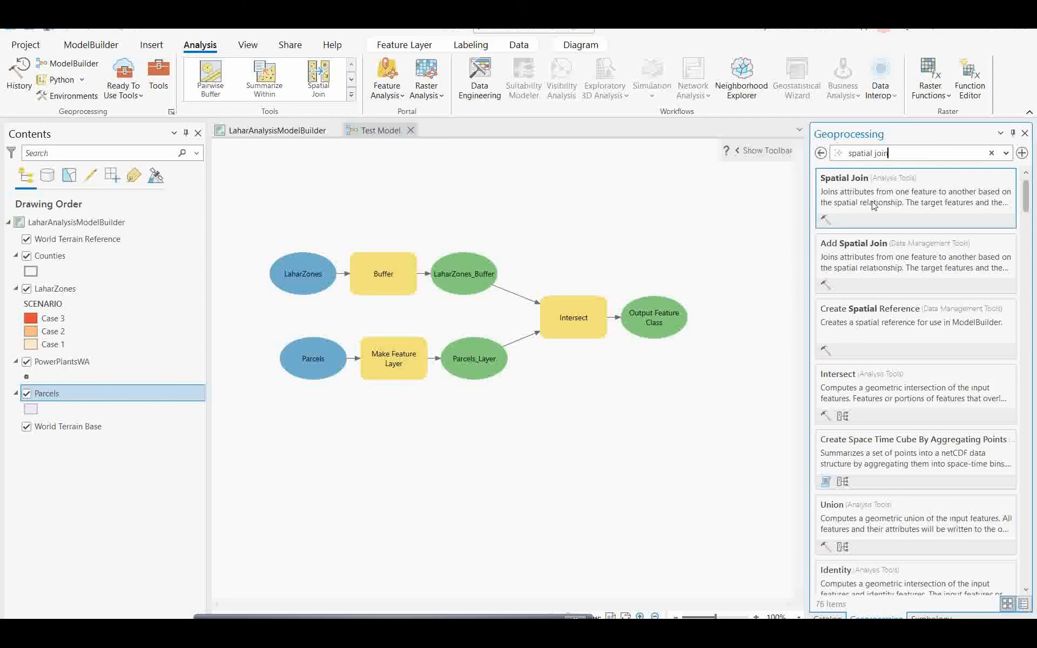
pyautogui.moveTo(873, 196); pyautogui.dragTo(663, 385)
# Step: Connect Output Feature Class as the Spatial Join's Target Features and open its parameters
pyautogui.moveTo(651, 326); pyautogui.dragTo(664, 386)
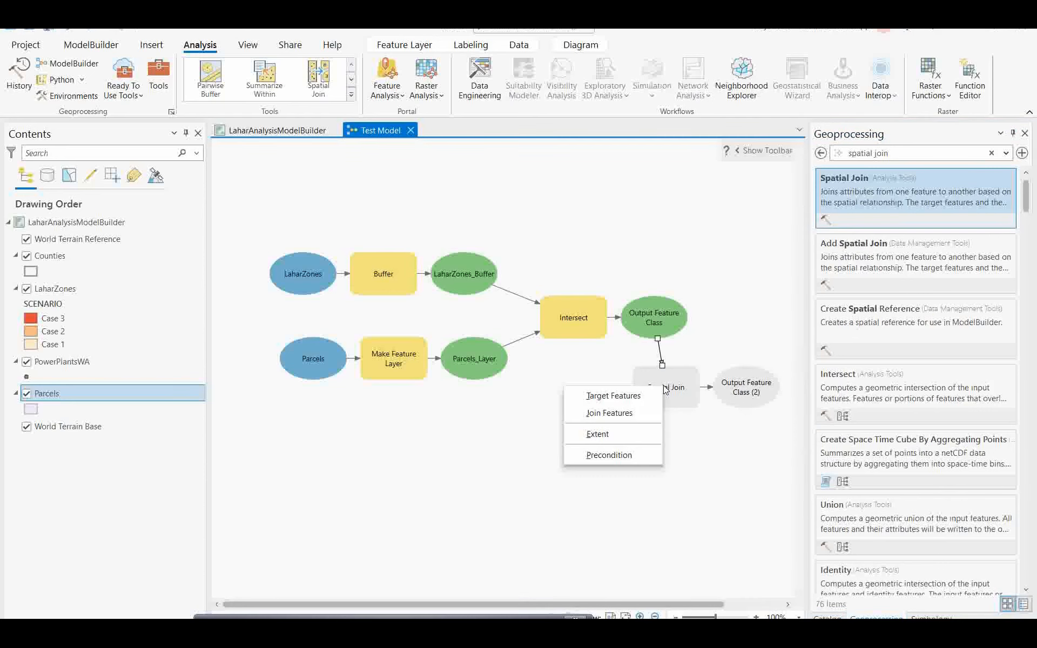
pyautogui.click(630, 396)
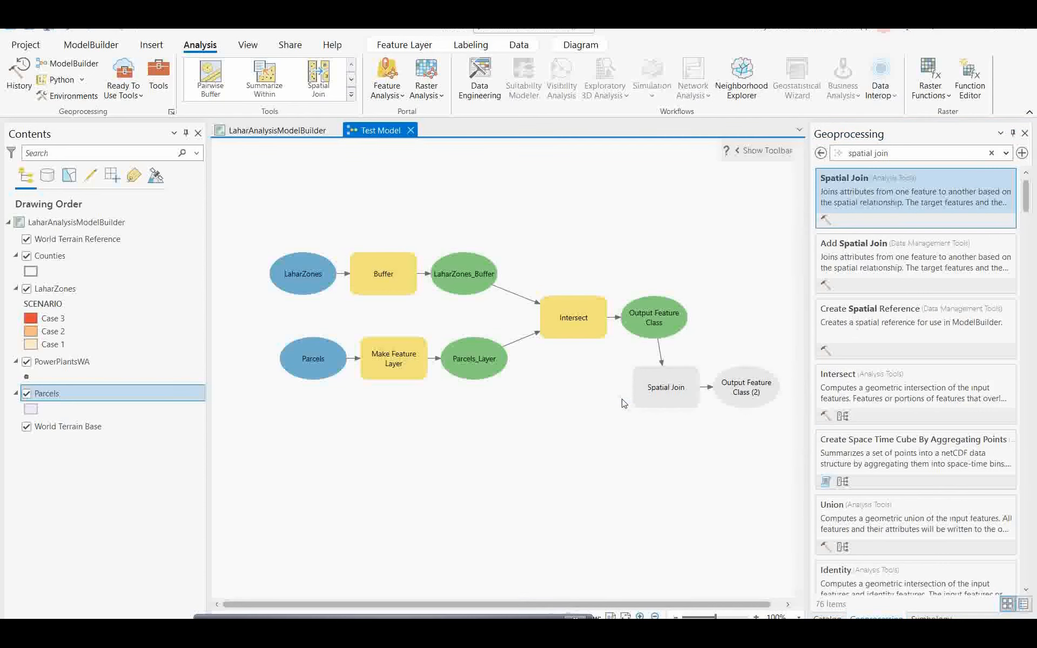
pyautogui.doubleClick(657, 393)
pyautogui.moveTo(799, 330); pyautogui.dragTo(502, 224)
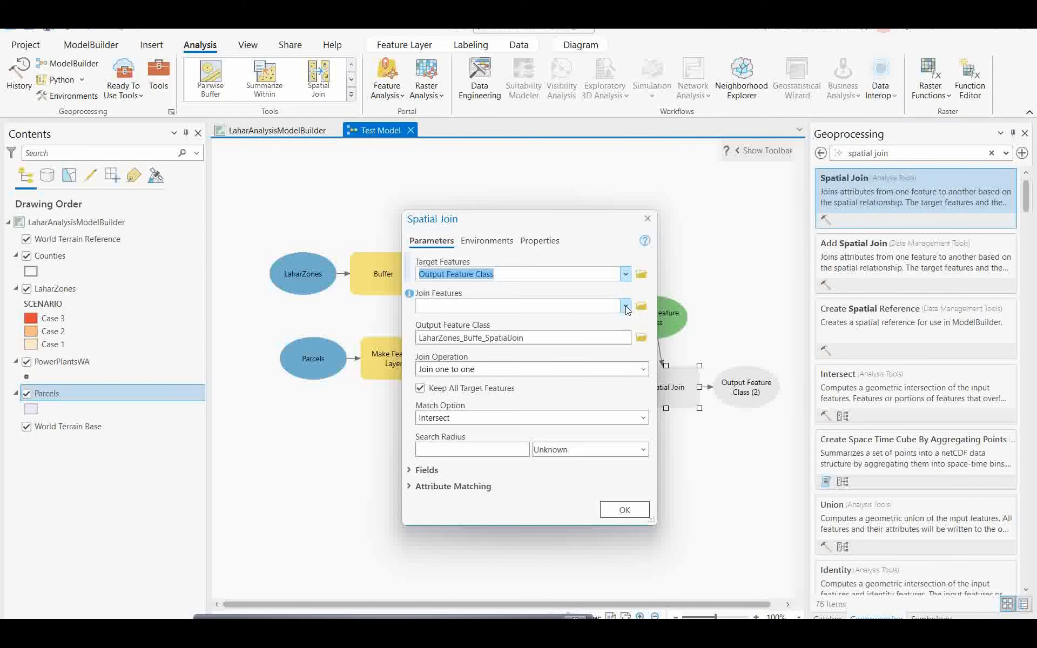
# Step: Choose Counties as the Spatial Join's join features and confirm the settings
pyautogui.click(466, 308)
pyautogui.click(438, 322)
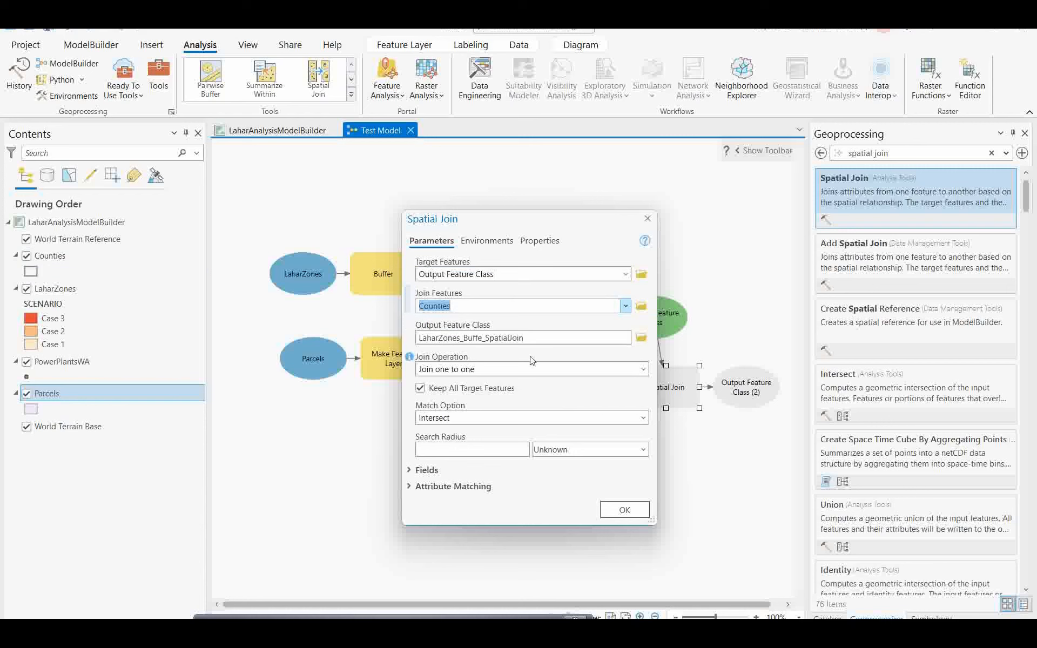
pyautogui.click(624, 509)
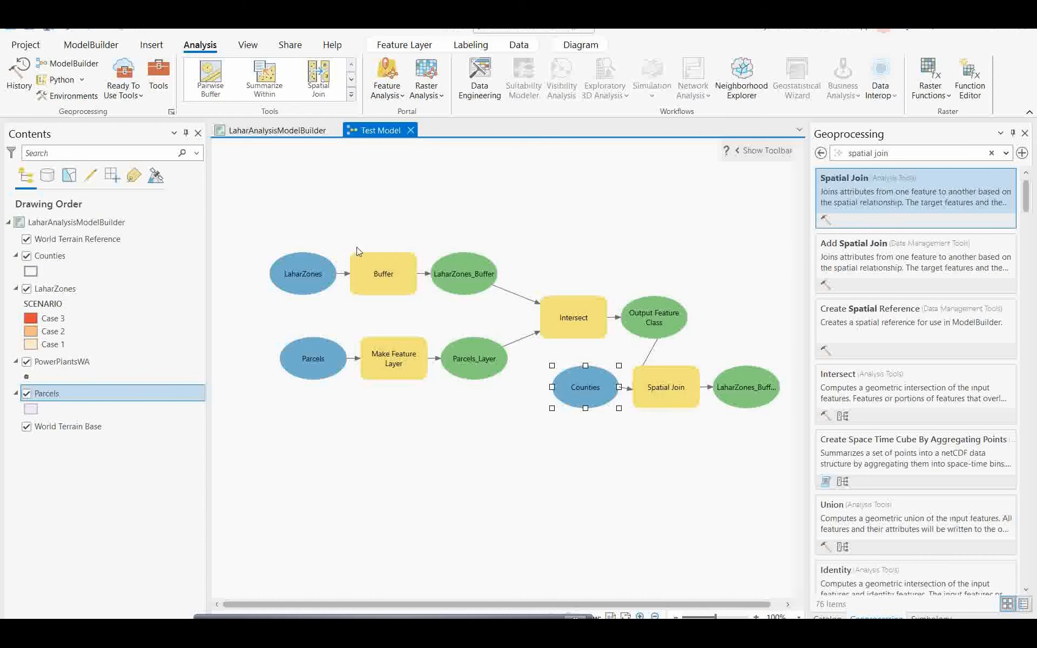
pyautogui.click(93, 46)
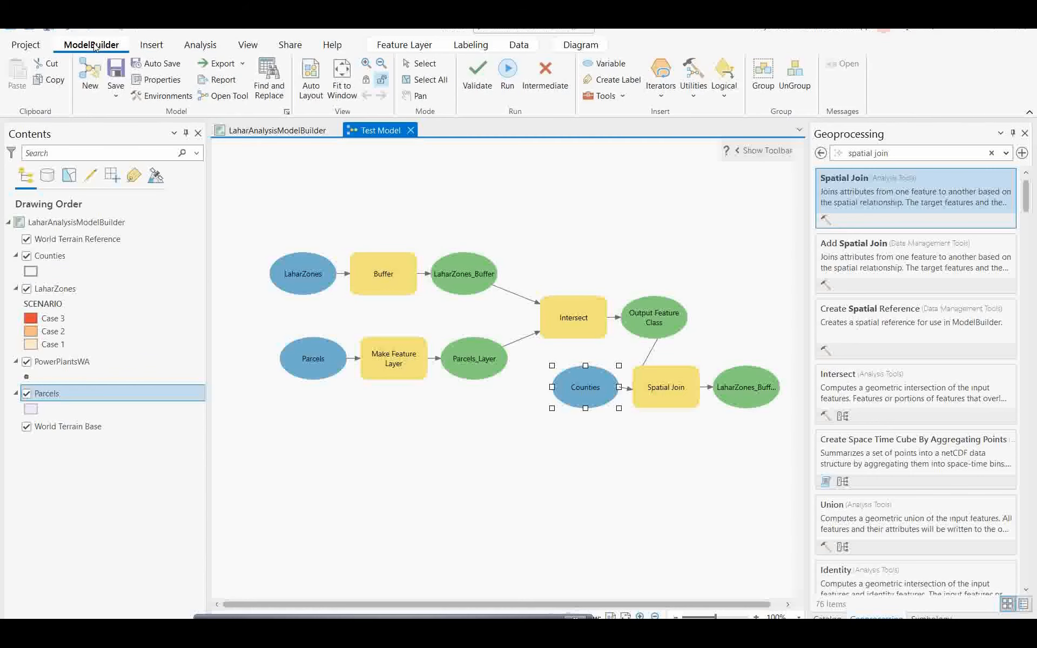
# Step: Auto-arrange the Test Model into two rows, then begin a new tool search for 'summary'
pyautogui.click(316, 92)
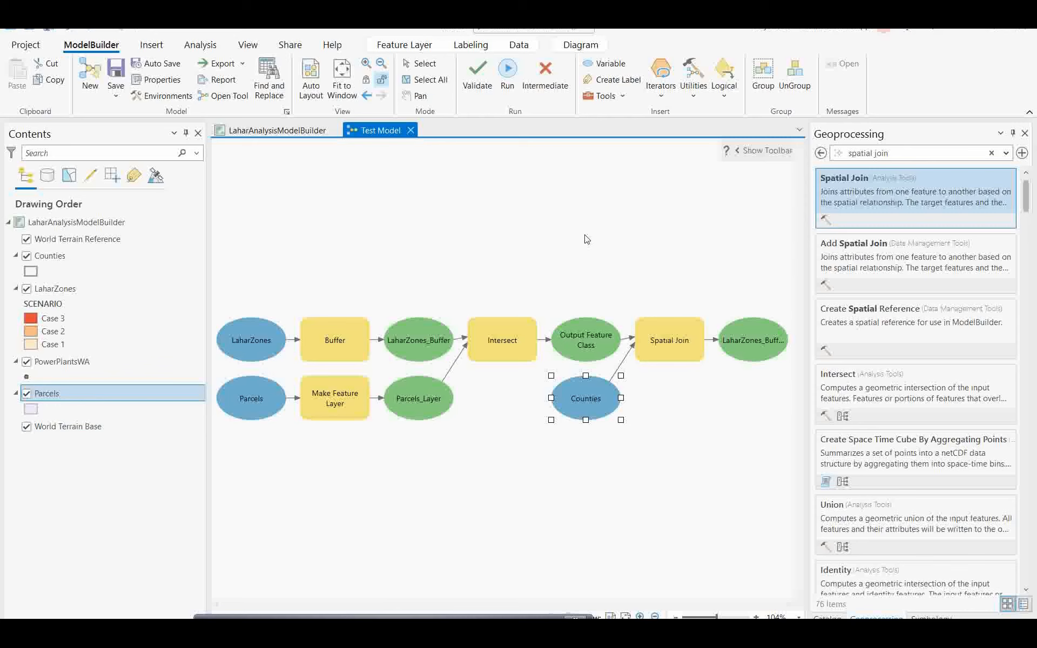
pyautogui.click(991, 153)
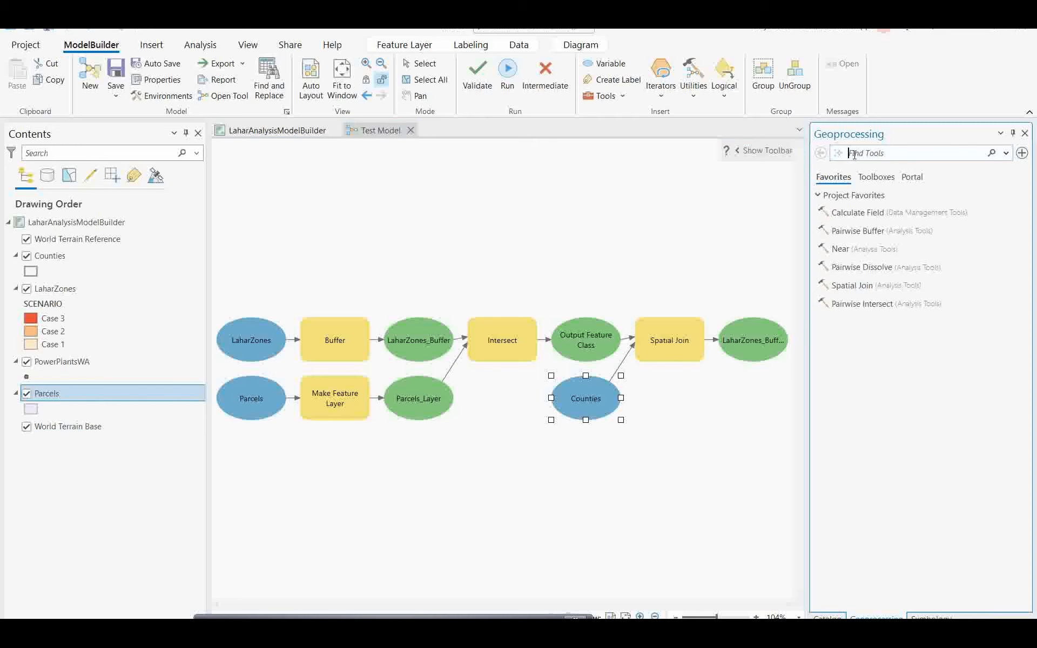
pyautogui.click(855, 155)
pyautogui.write('summary')
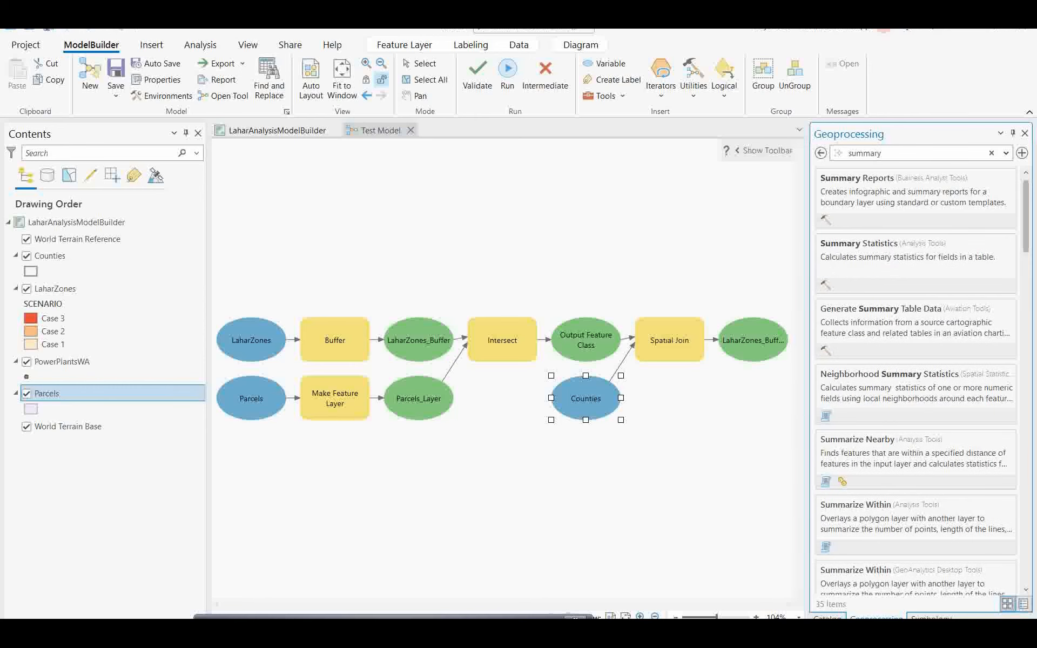
# Step: Add Summary Statistics with the Spatial Join output as its Input Table and open its parameters
pyautogui.click(893, 255)
pyautogui.moveTo(893, 255); pyautogui.dragTo(704, 413)
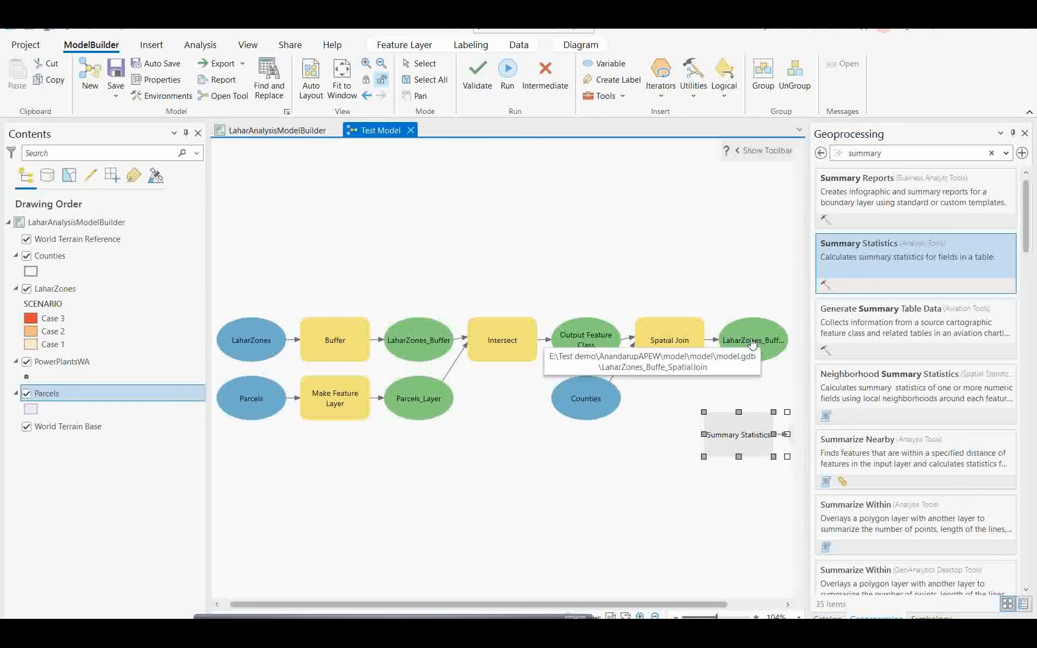
pyautogui.moveTo(761, 347); pyautogui.dragTo(738, 428)
pyautogui.click(627, 428)
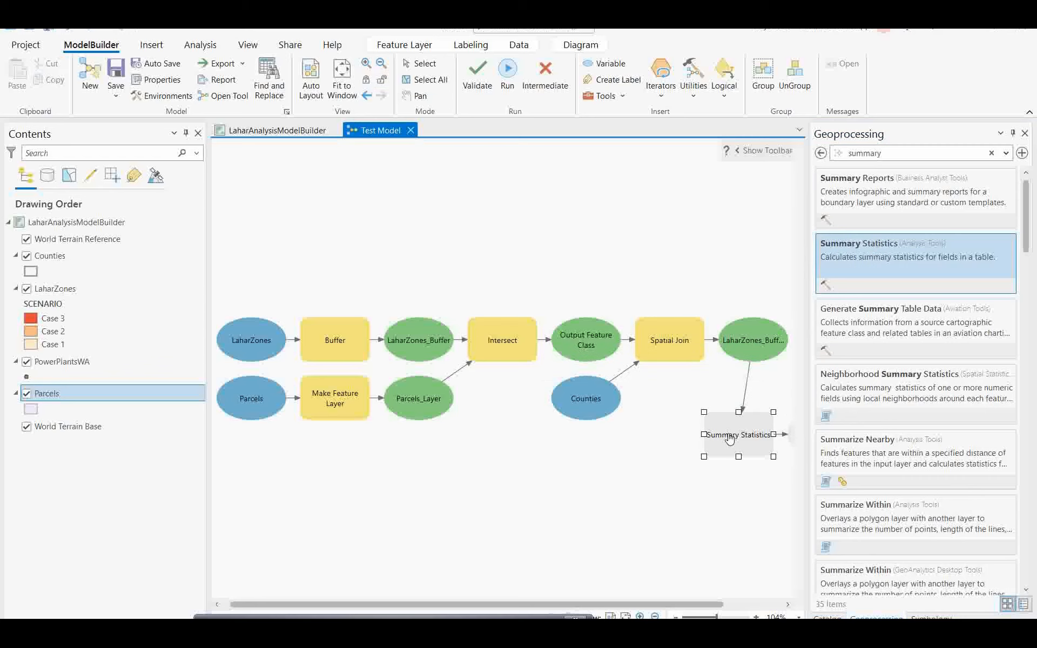
pyautogui.doubleClick(730, 439)
pyautogui.moveTo(886, 398); pyautogui.dragTo(535, 191)
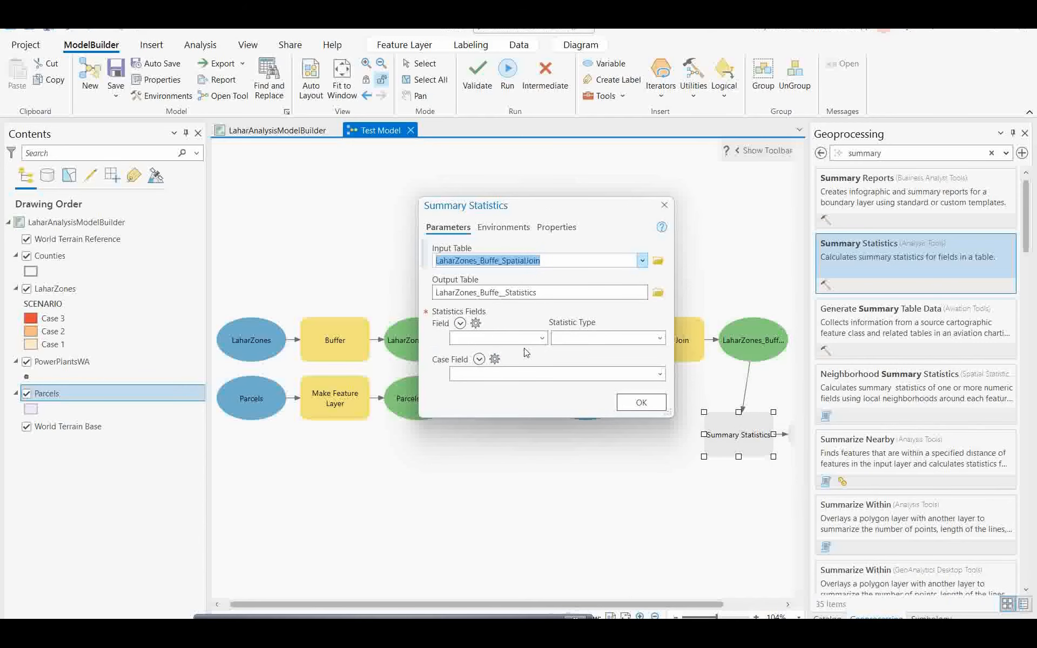
# Step: Sum TOTAL_VAL in Summary Statistics with case fields NAME and SCENARIO, and confirm
pyautogui.click(543, 339)
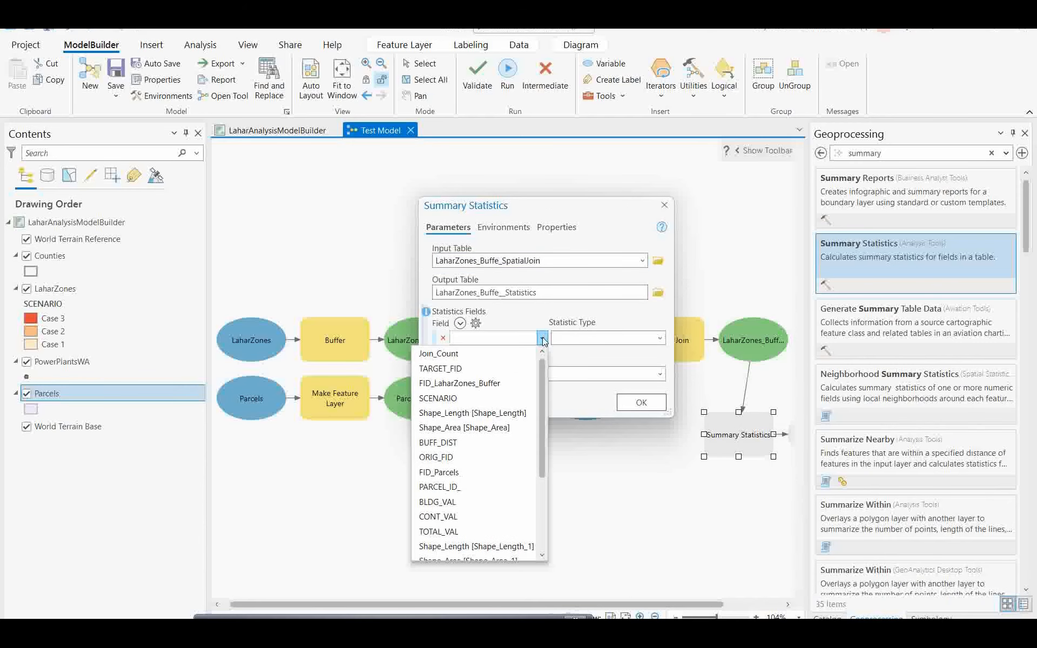
pyautogui.scroll(-1, 484, 398)
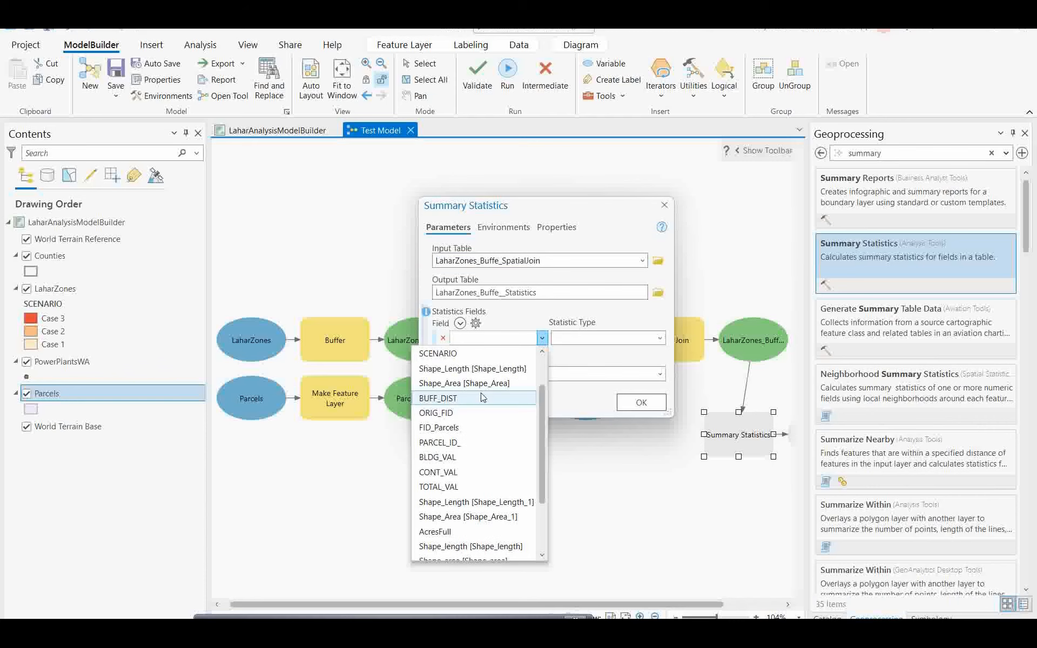
pyautogui.scroll(-1, 483, 398)
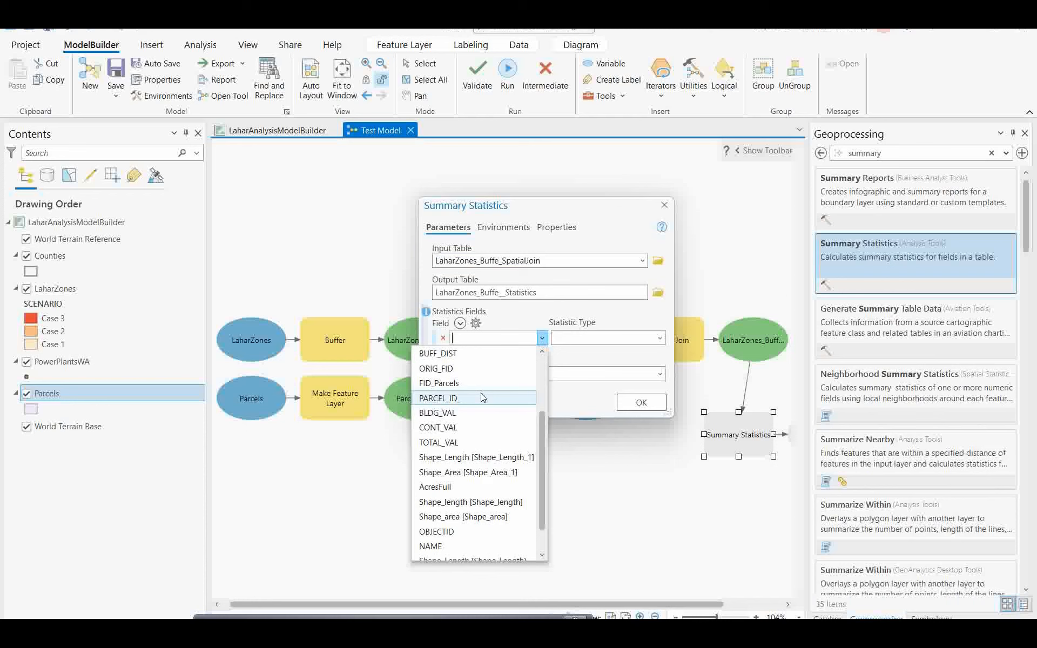
pyautogui.click(454, 442)
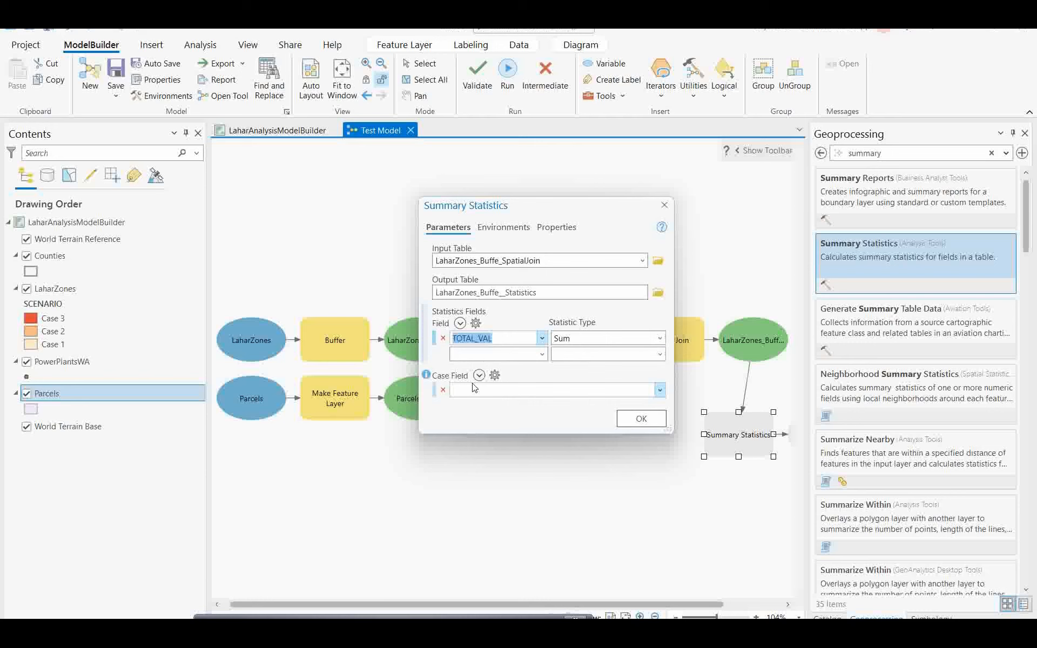
pyautogui.click(638, 390)
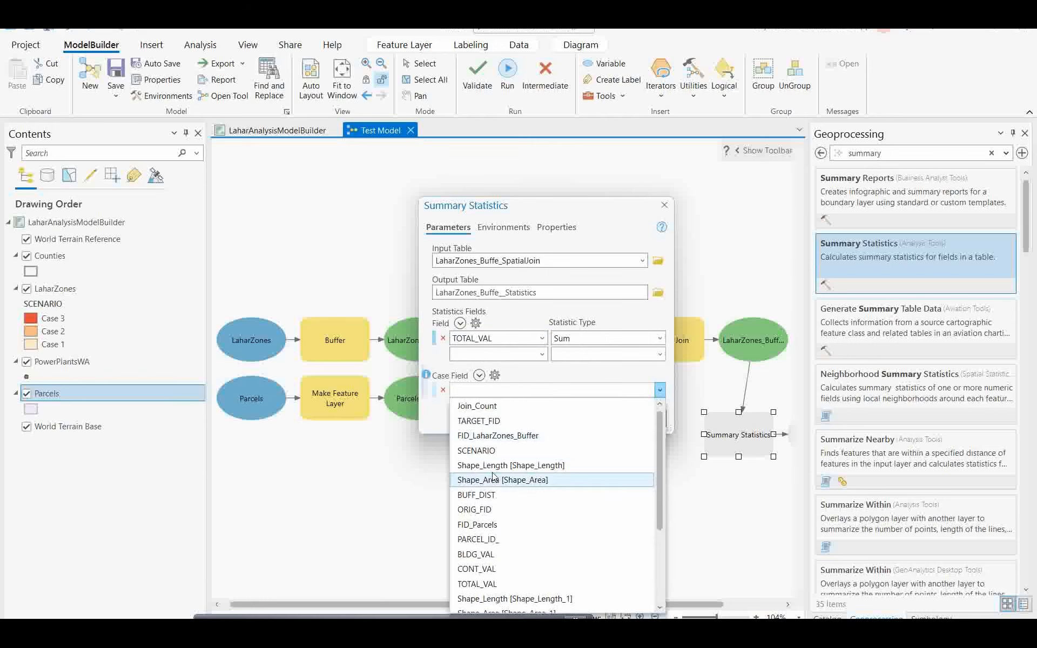
pyautogui.scroll(-2, 493, 477)
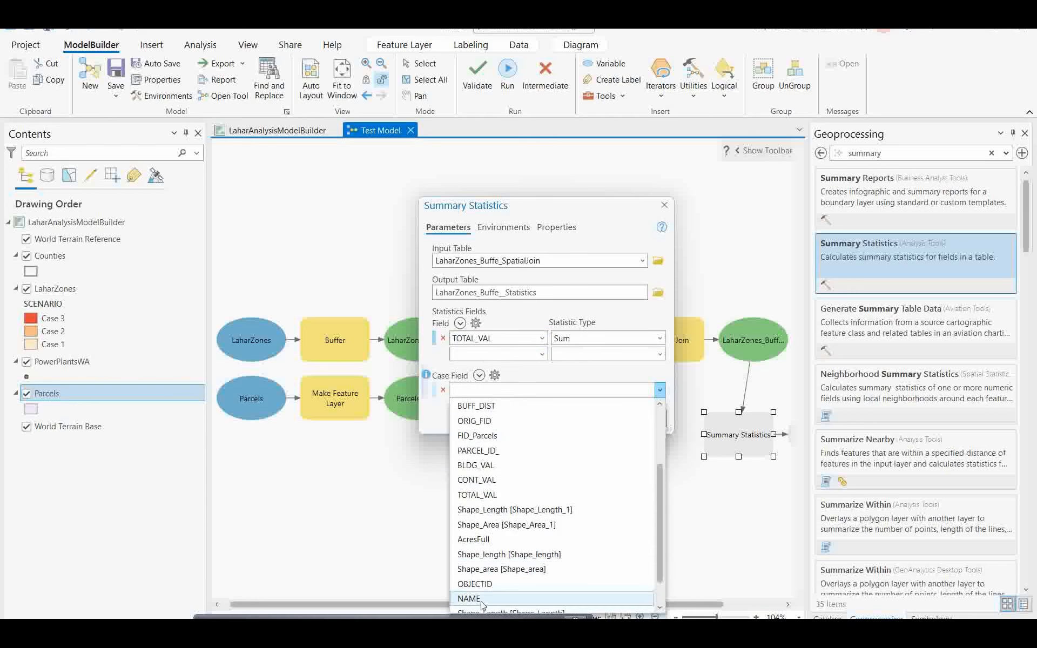
pyautogui.click(469, 599)
pyautogui.click(584, 406)
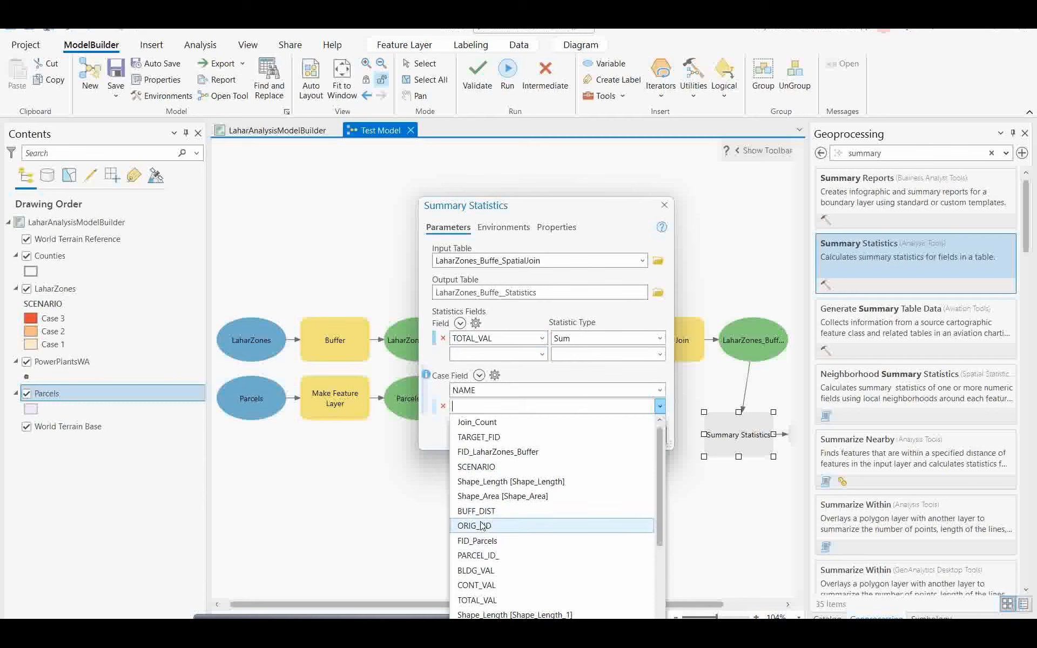
pyautogui.click(481, 467)
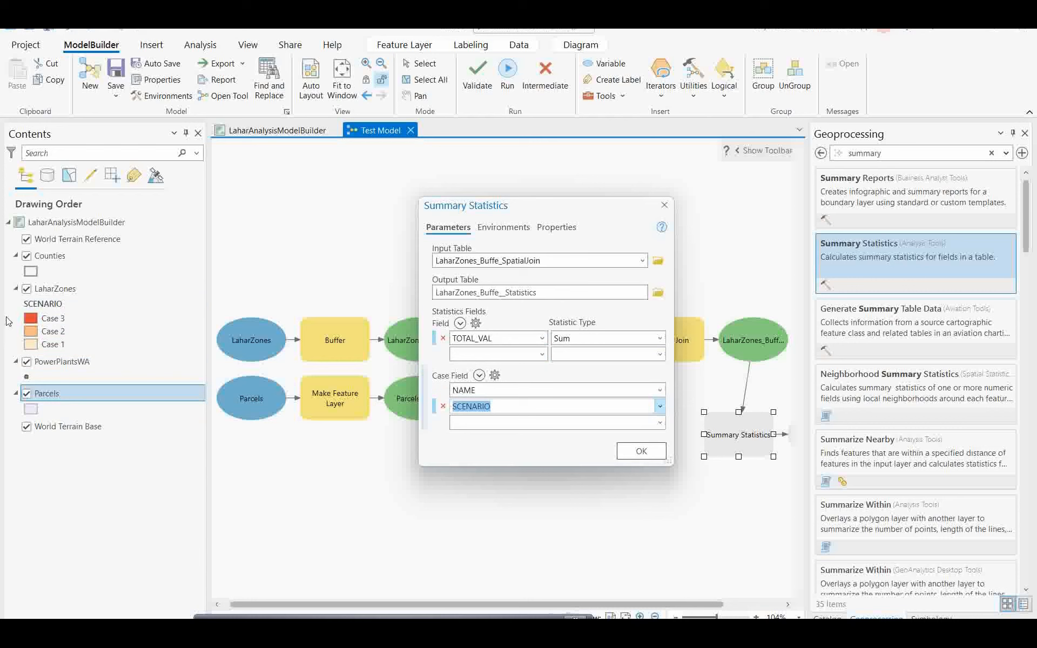
pyautogui.click(637, 453)
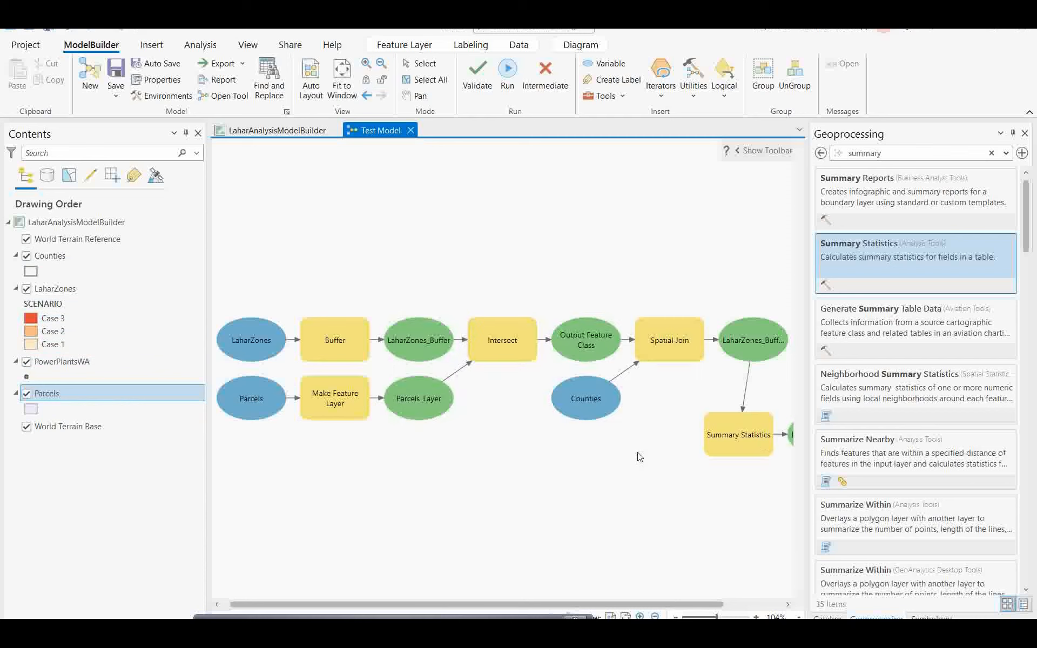
# Step: Re-arrange the Test Model into one row, save it, and validate it
pyautogui.click(309, 97)
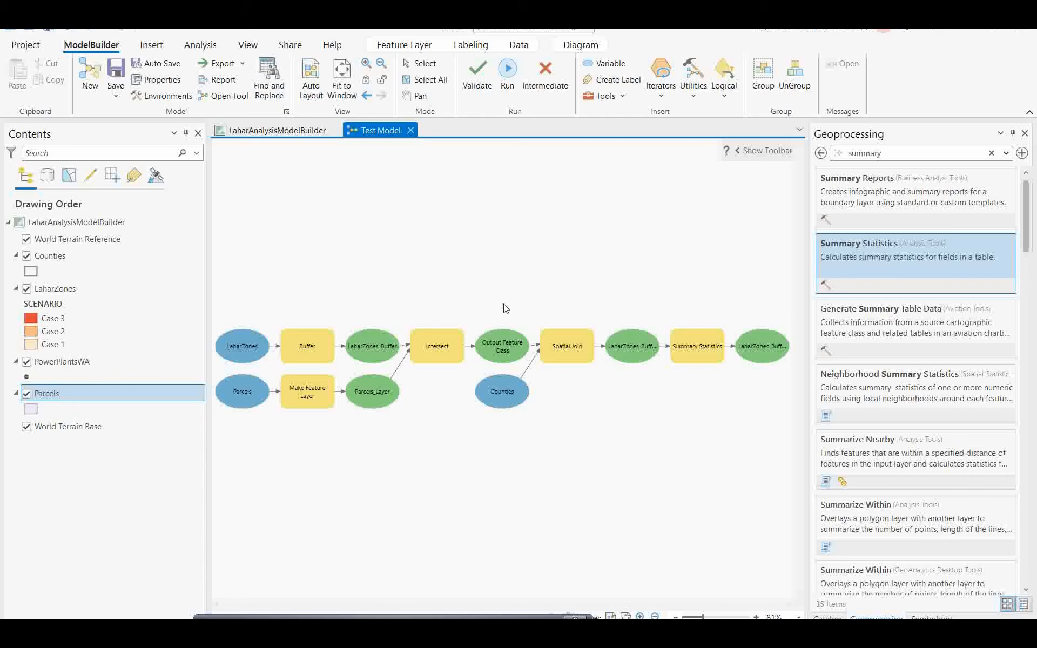
pyautogui.click(119, 68)
pyautogui.click(479, 78)
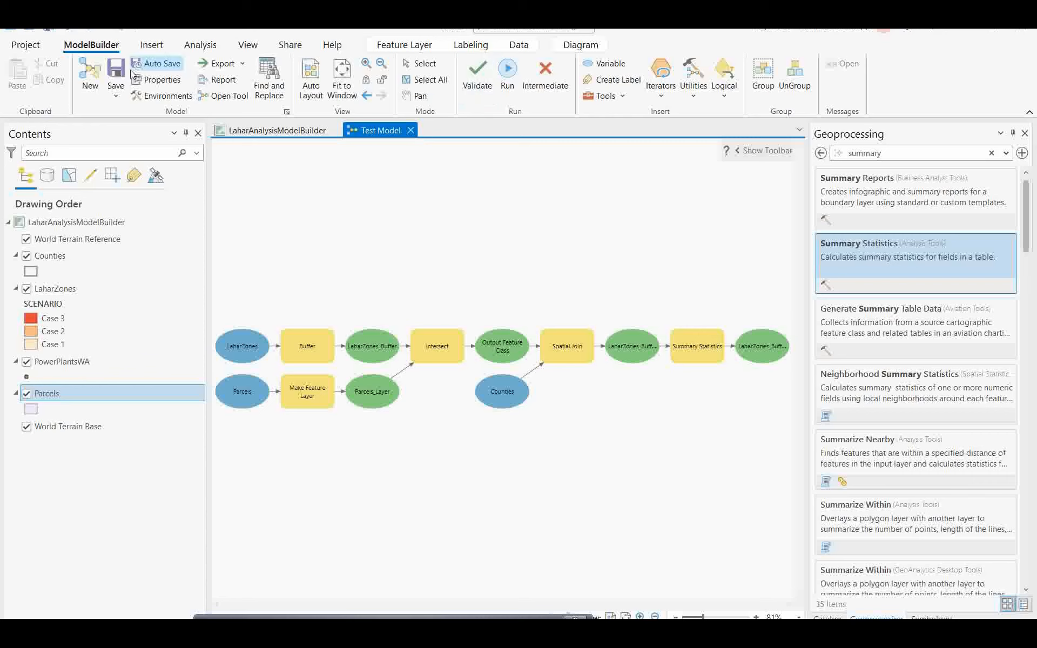
pyautogui.click(478, 85)
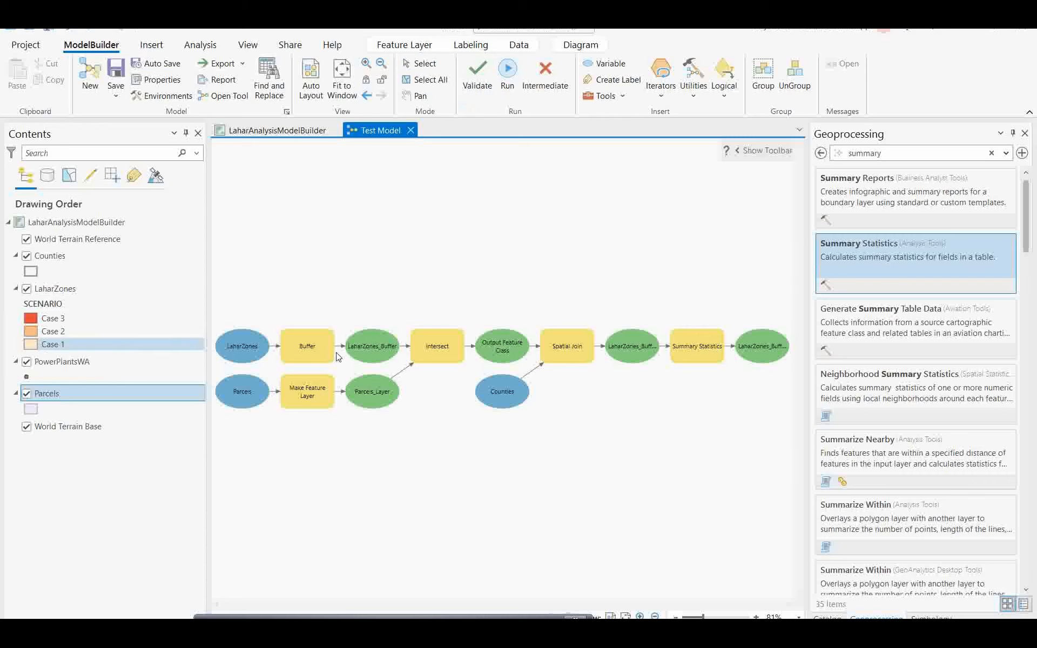
pyautogui.click(623, 346)
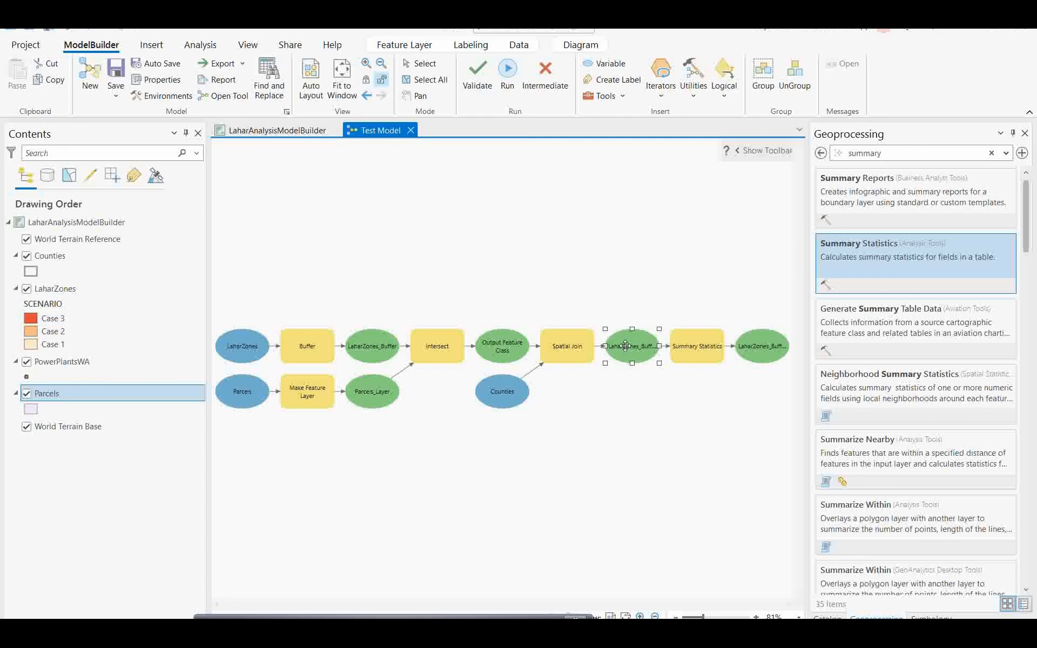
# Step: Set both the Spatial Join output and the Summary Statistics output to Add To Display
pyautogui.rightClick(627, 346)
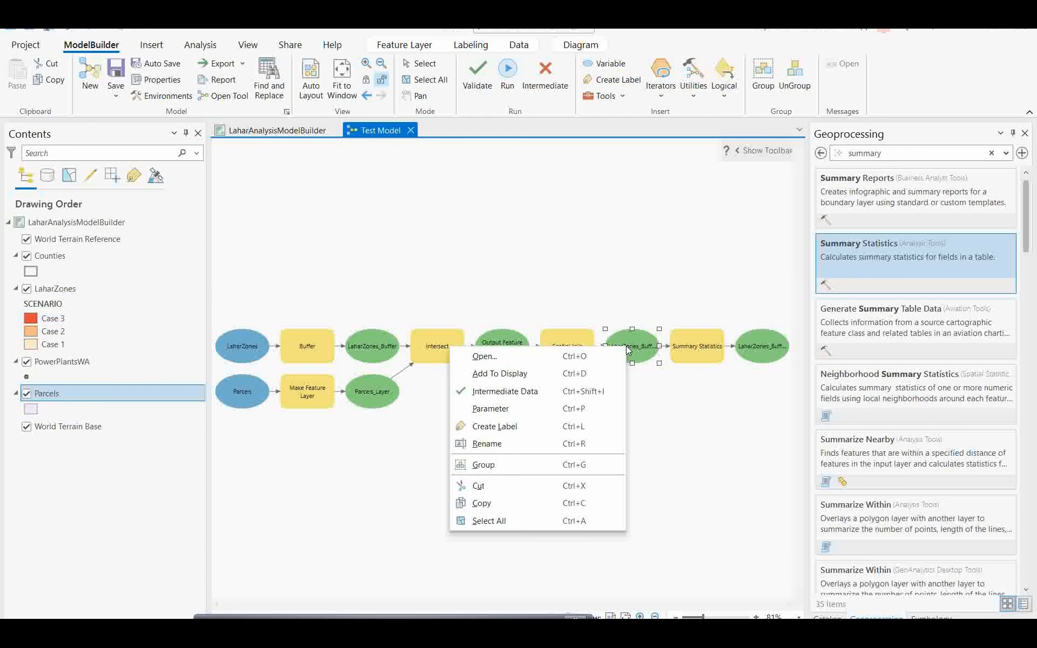
pyautogui.click(510, 374)
pyautogui.click(755, 351)
pyautogui.rightClick(753, 348)
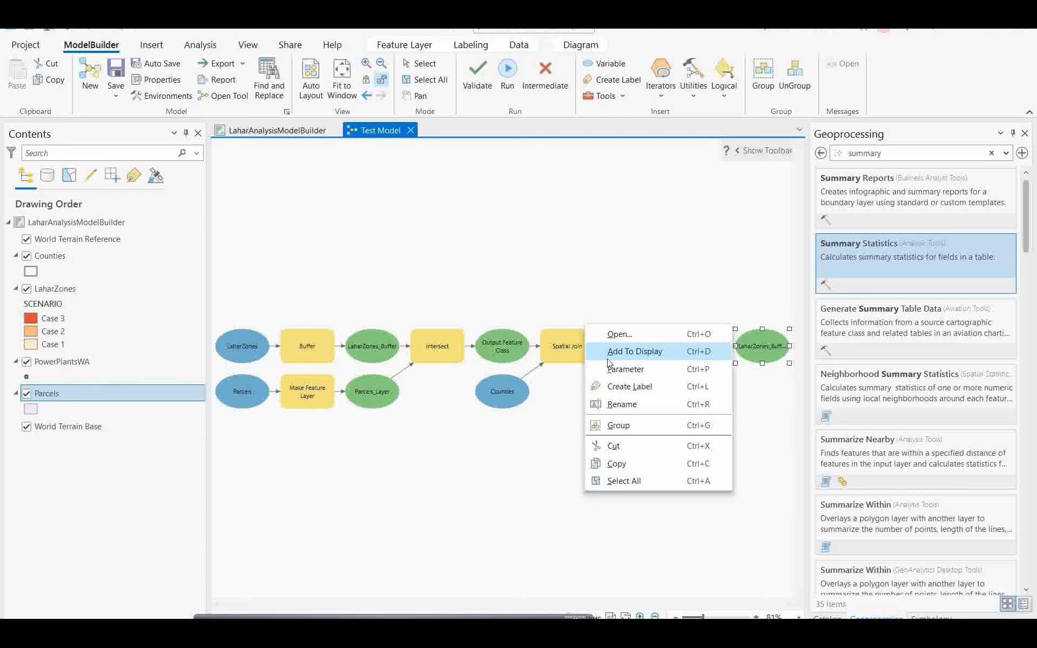
pyautogui.click(638, 354)
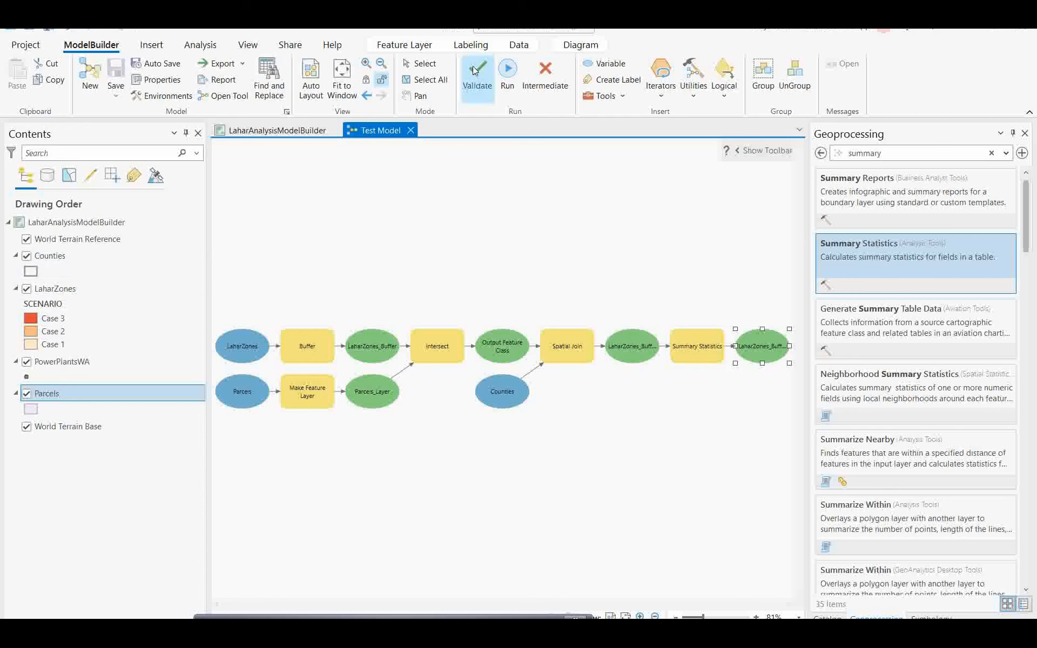
# Step: Run the Test Model, close the finished progress window, and return to the LaharAnalysisModelBuilder map
pyautogui.click(507, 76)
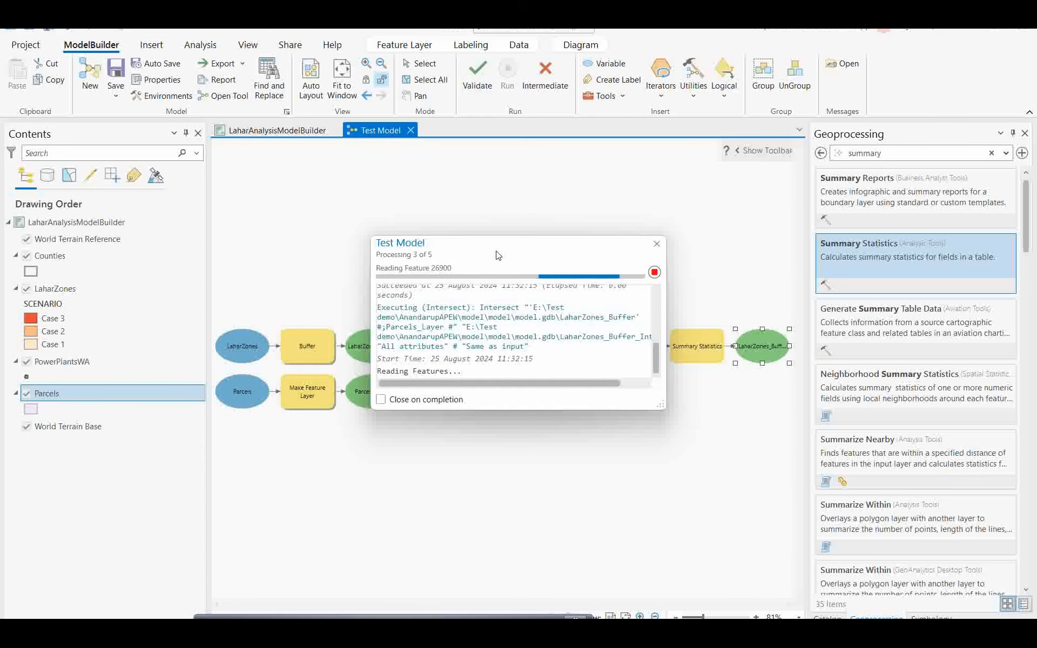
pyautogui.moveTo(490, 257); pyautogui.dragTo(587, 421)
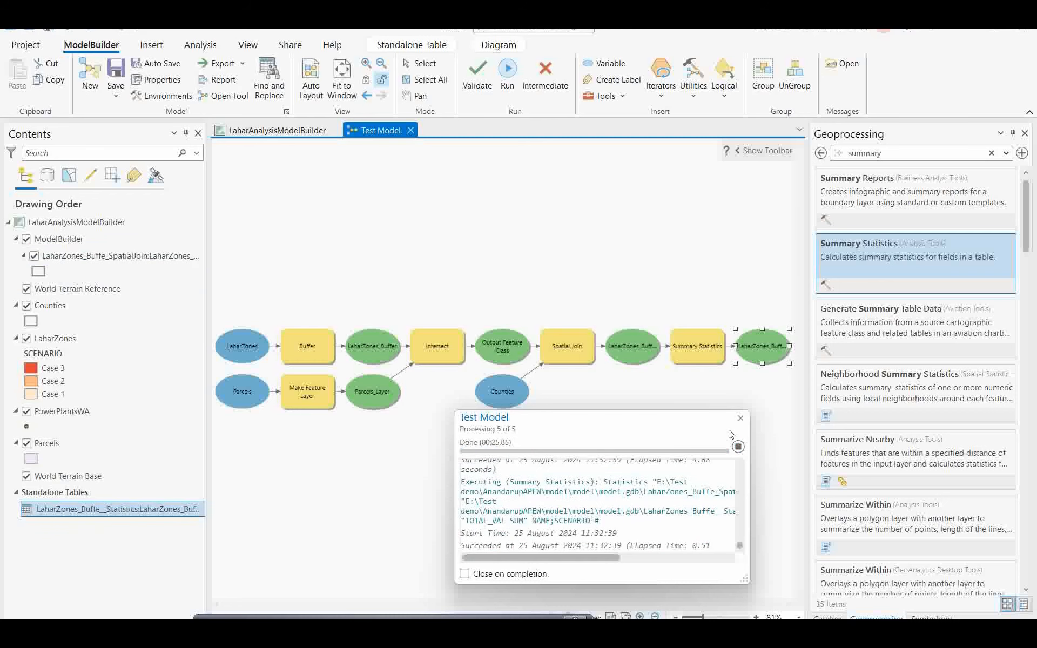
pyautogui.click(741, 419)
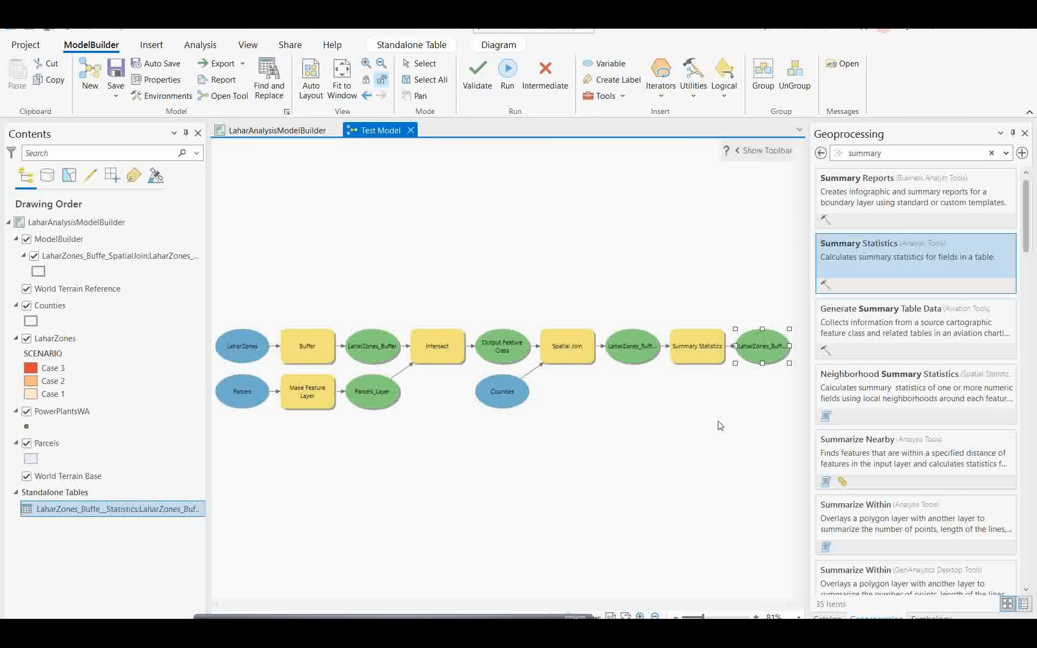
pyautogui.click(271, 129)
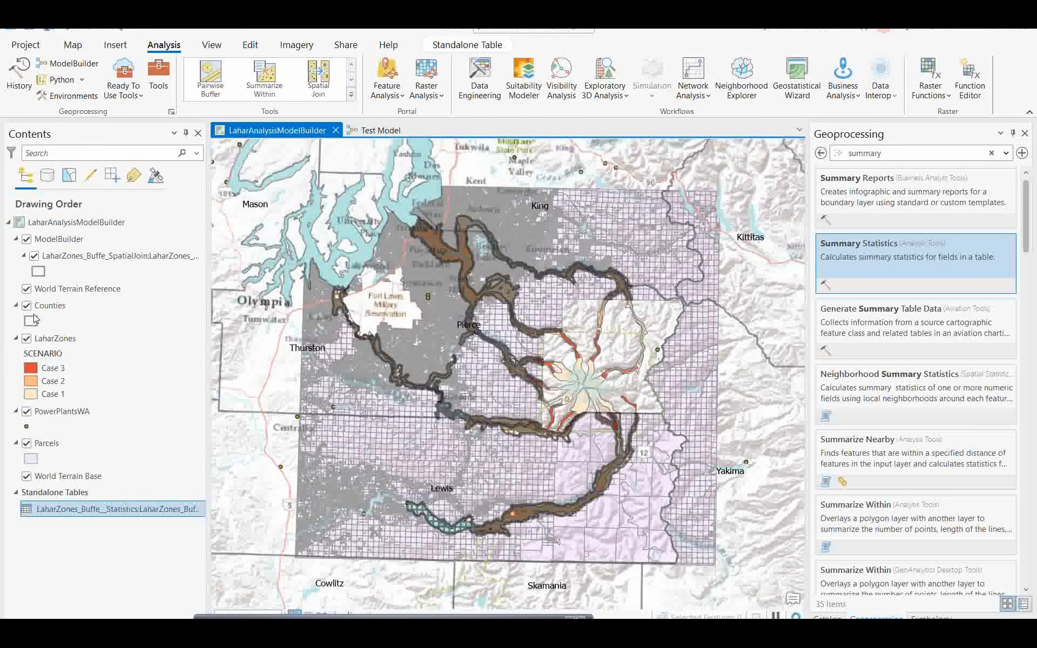
# Step: Hide the Parcels layer and zoom in on the spatial join buffers and lahar zones around Puyallup
pyautogui.click(27, 444)
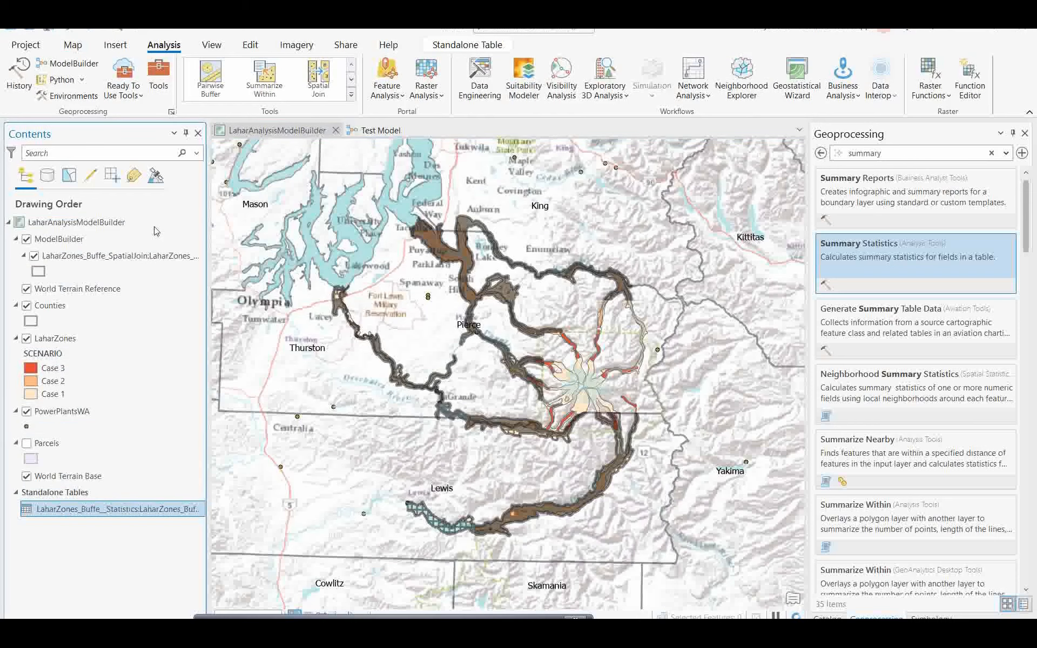
pyautogui.click(35, 257)
pyautogui.click(35, 257)
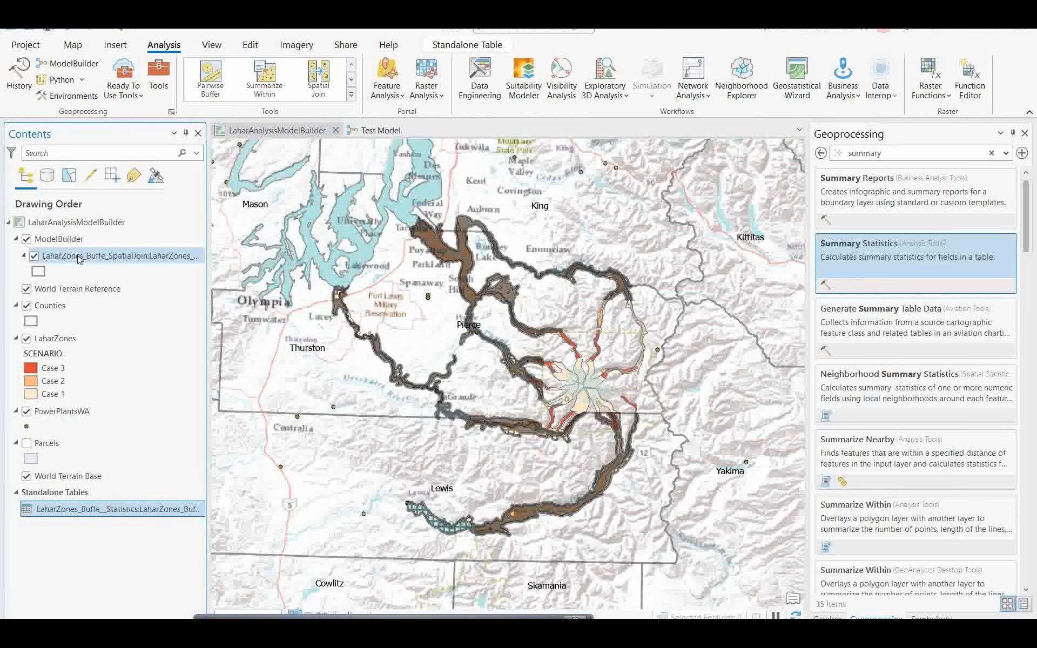
pyautogui.scroll(3, 436, 242)
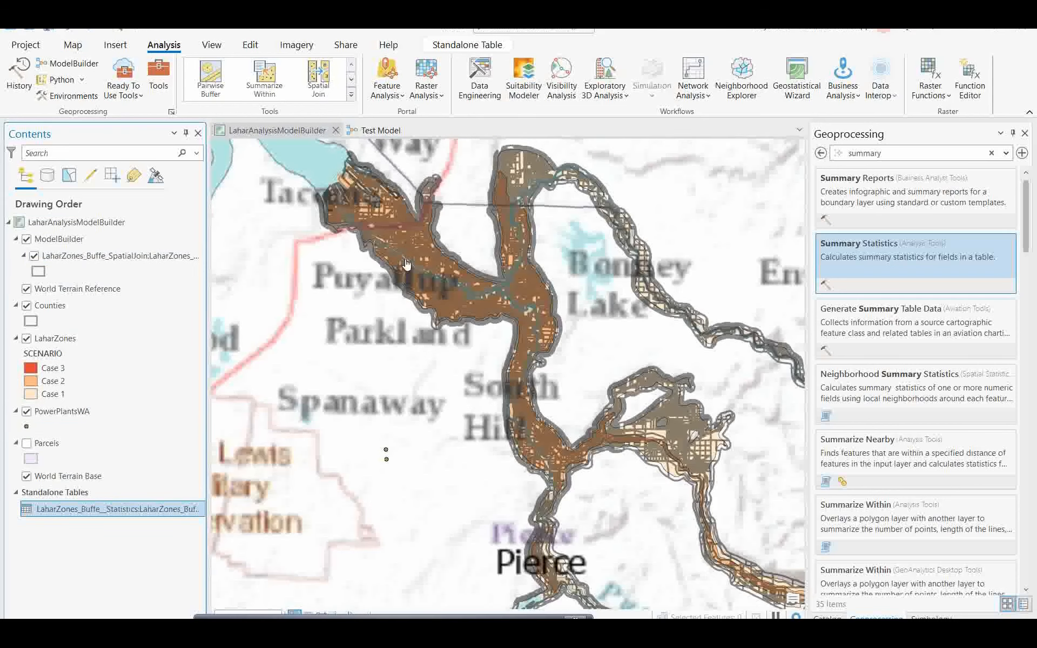
pyautogui.scroll(2, 402, 260)
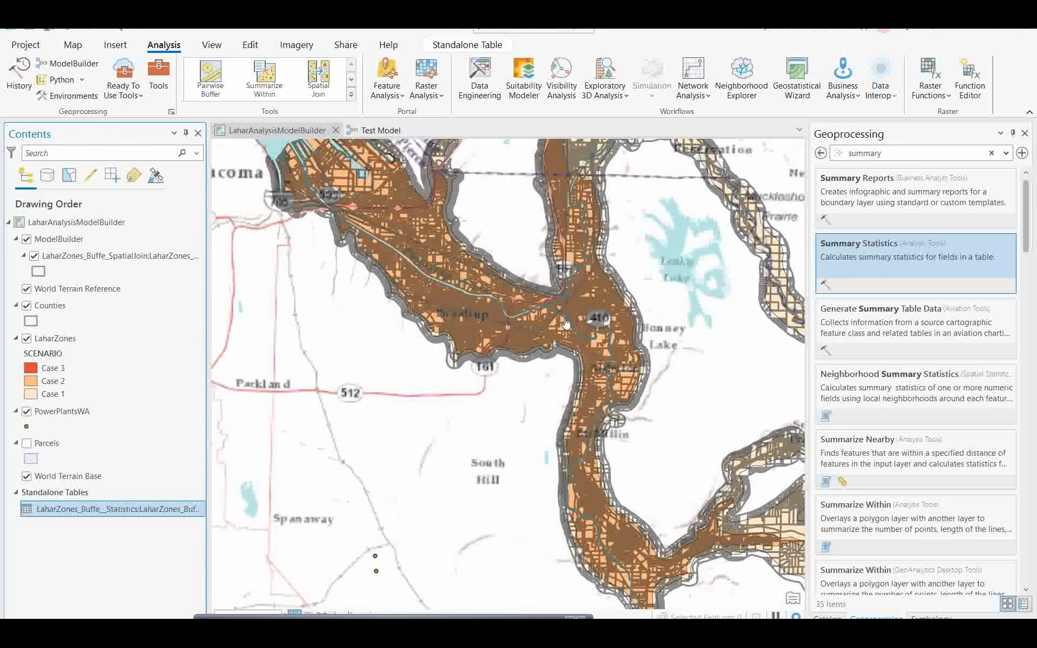
pyautogui.moveTo(594, 489); pyautogui.dragTo(573, 440)
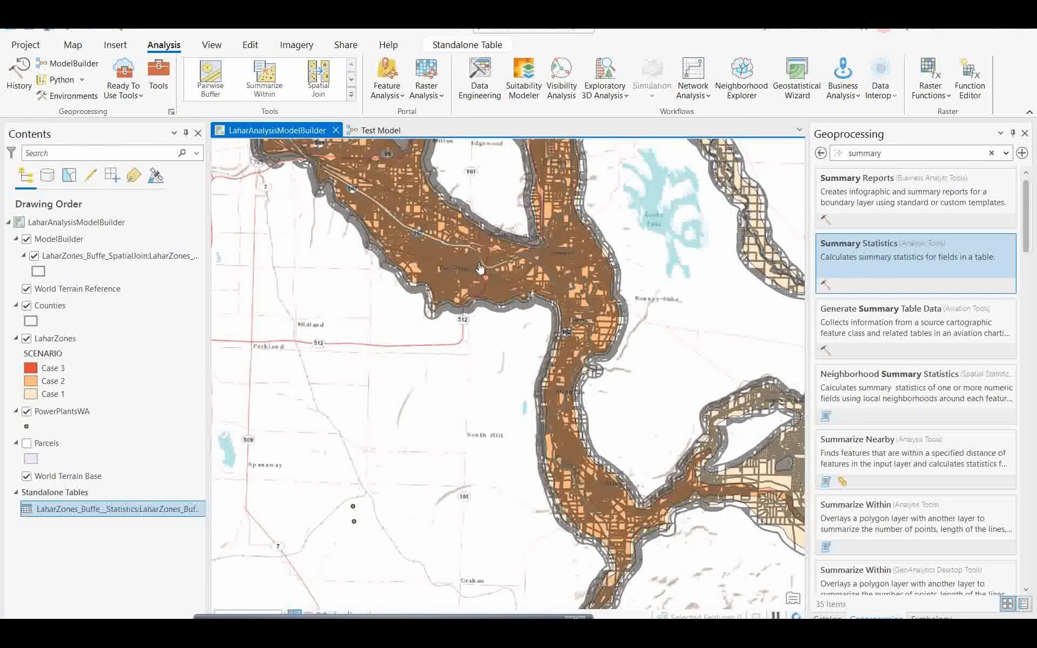
pyautogui.scroll(-3, 423, 398)
pyautogui.moveTo(380, 399); pyautogui.dragTo(372, 373)
pyautogui.rightClick(76, 518)
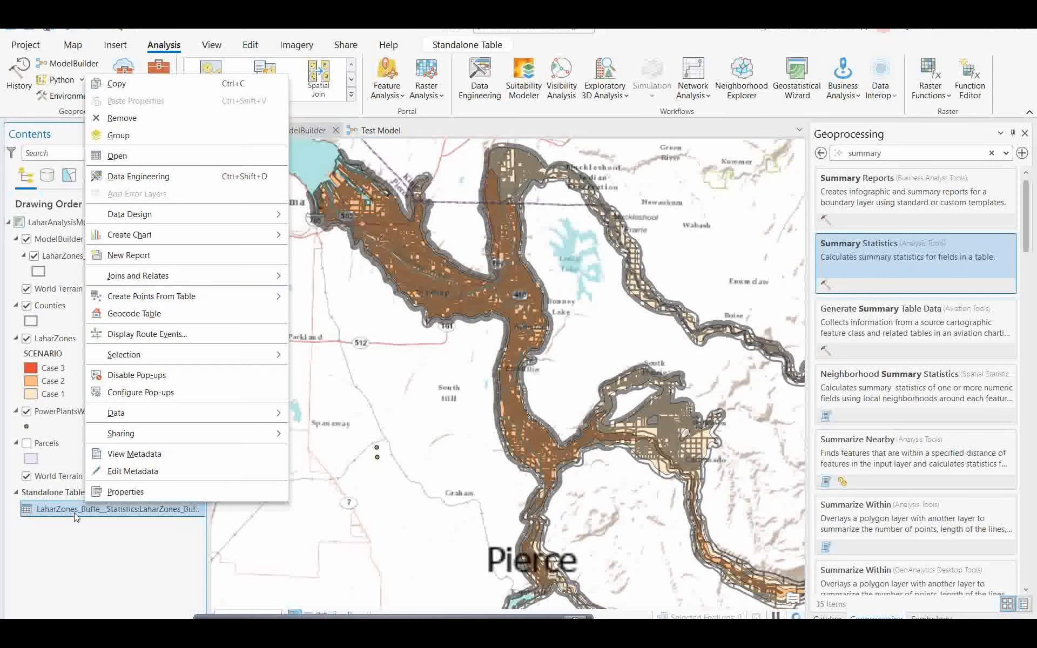
# Step: Open the statistics table and bring up the field definitions for SUM_TOTAL_VAL
pyautogui.click(121, 159)
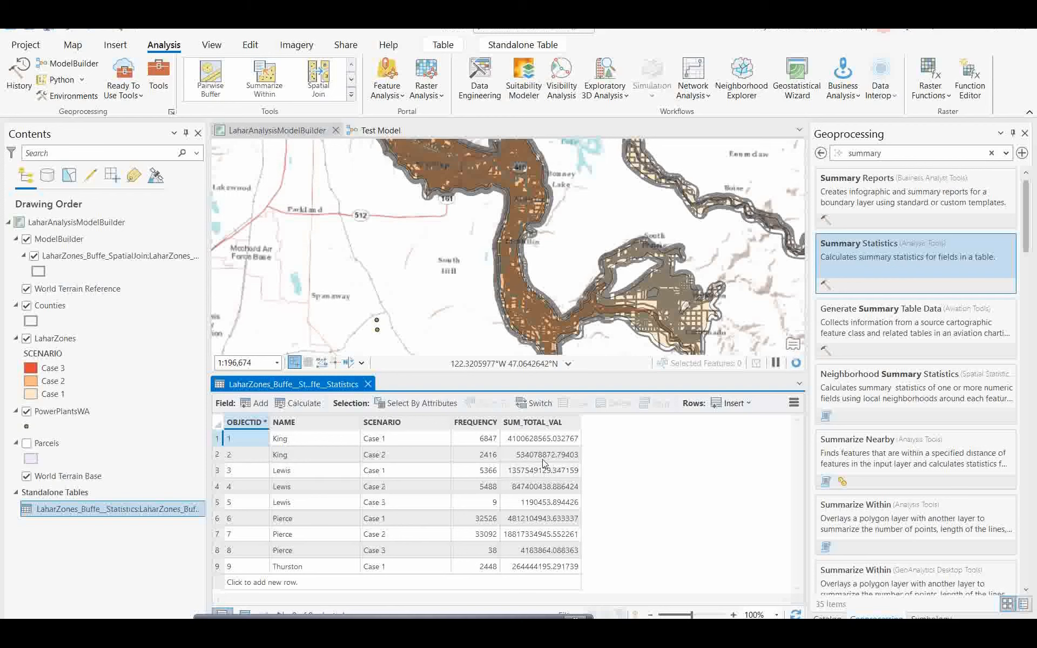
pyautogui.click(528, 427)
pyautogui.rightClick(527, 427)
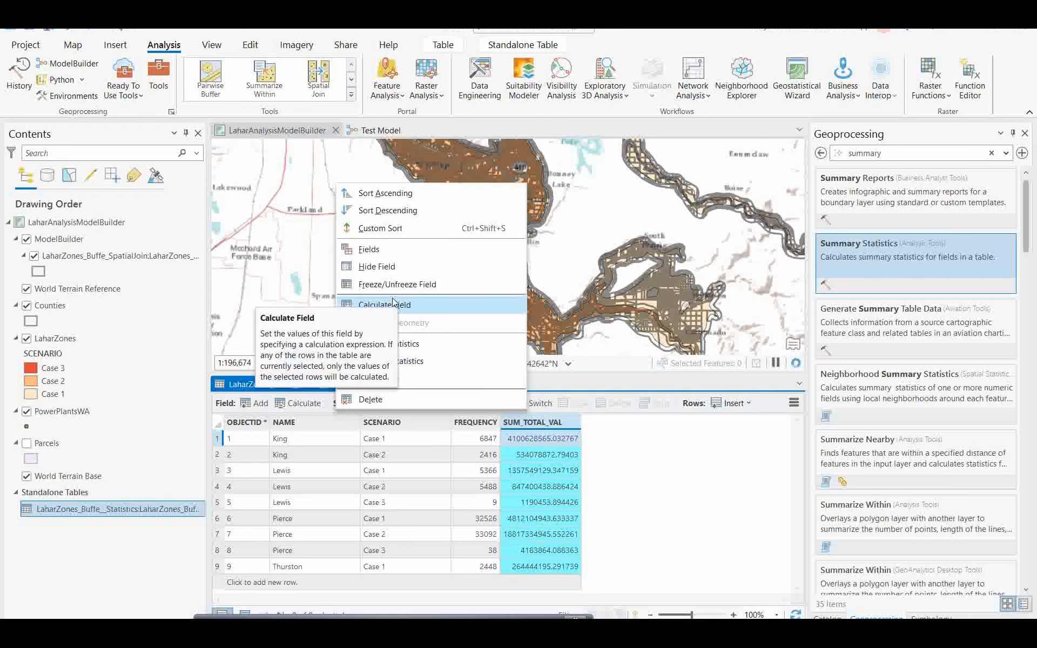
pyautogui.click(369, 249)
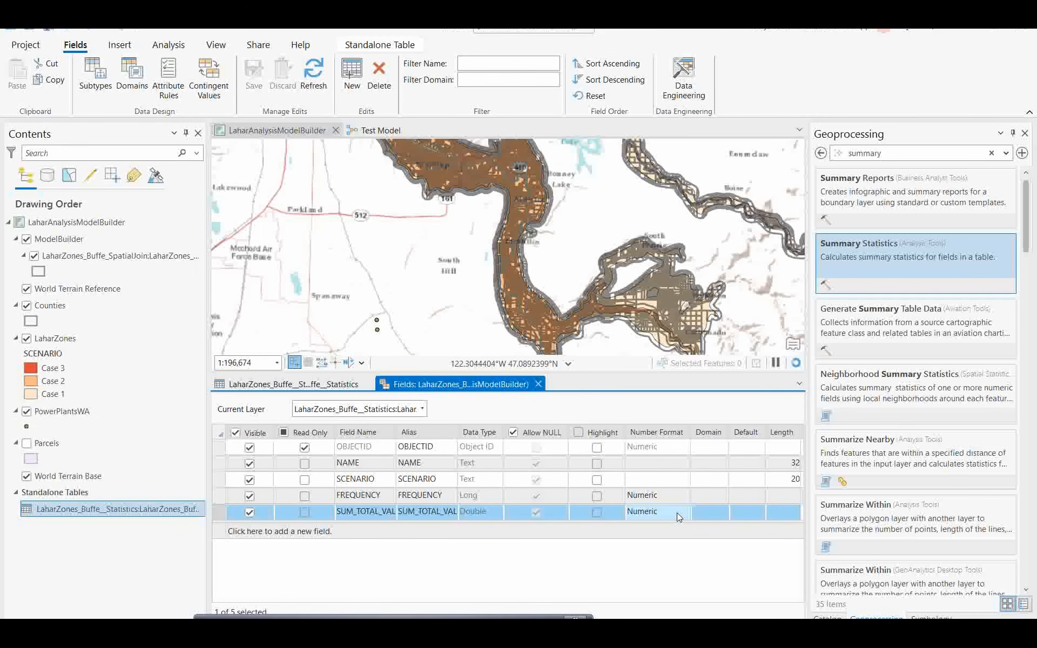
# Step: Set SUM_TOTAL_VAL's number format to Currency, save the field changes, and close Fields View
pyautogui.click(677, 513)
pyautogui.click(684, 513)
pyautogui.click(488, 226)
pyautogui.click(470, 318)
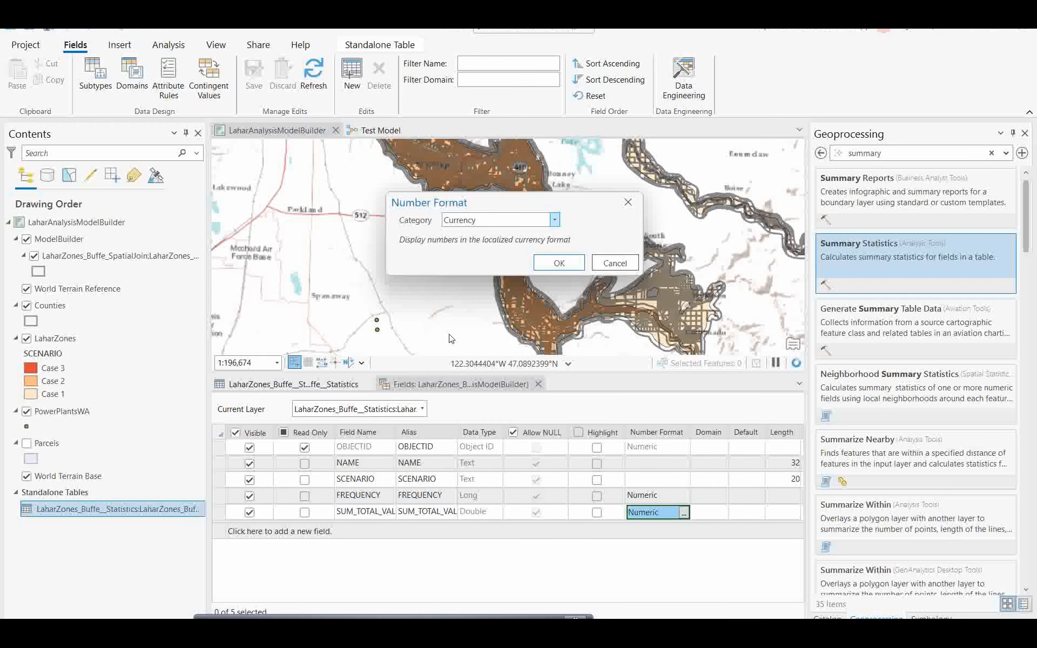
pyautogui.click(560, 263)
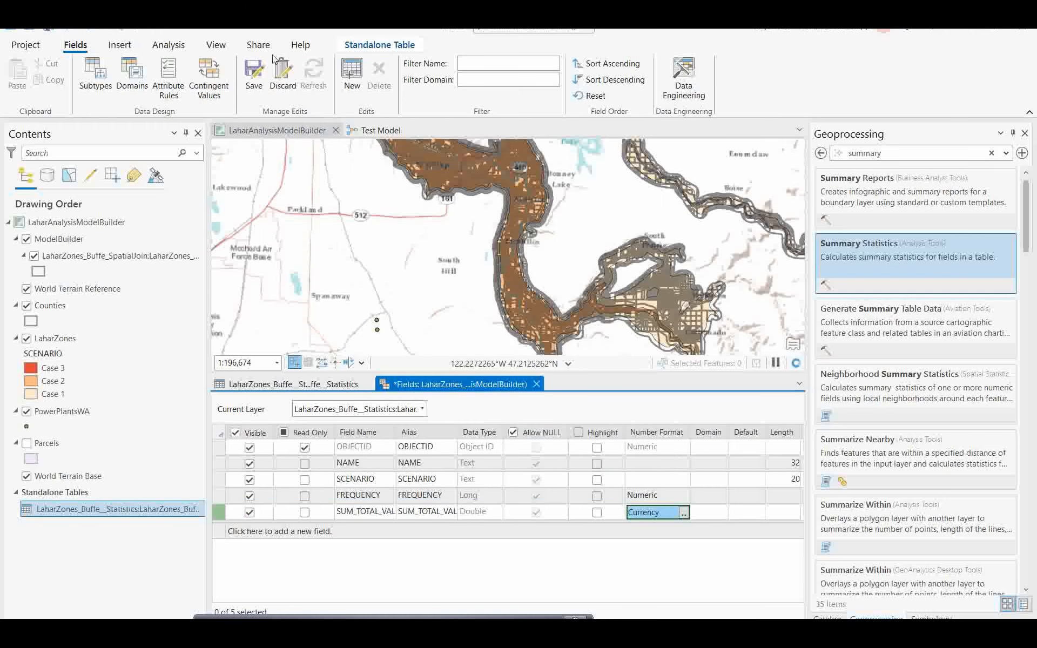
pyautogui.click(254, 70)
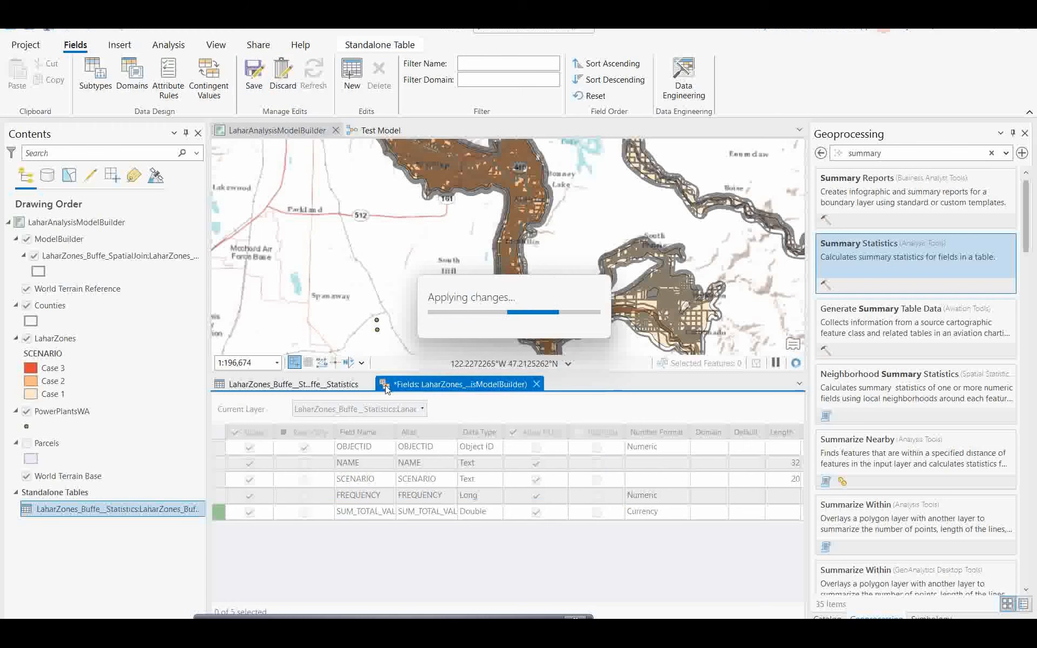
pyautogui.click(537, 385)
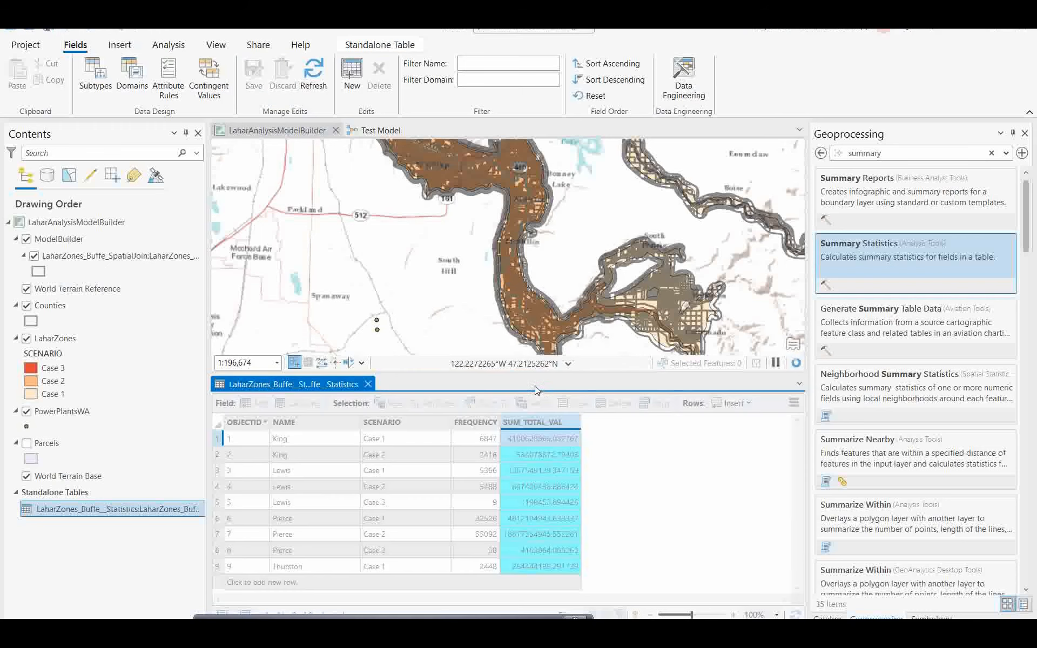
# Step: Check a currency-formatted total, then close the statistics table and return to the Test Model diagram
pyautogui.click(510, 440)
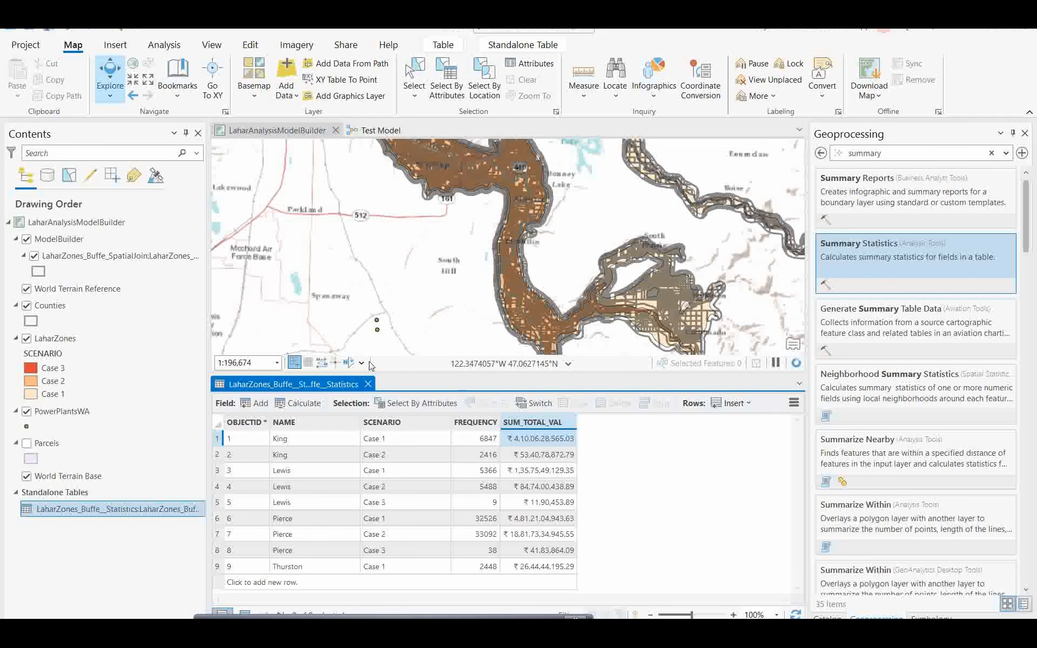
pyautogui.click(368, 385)
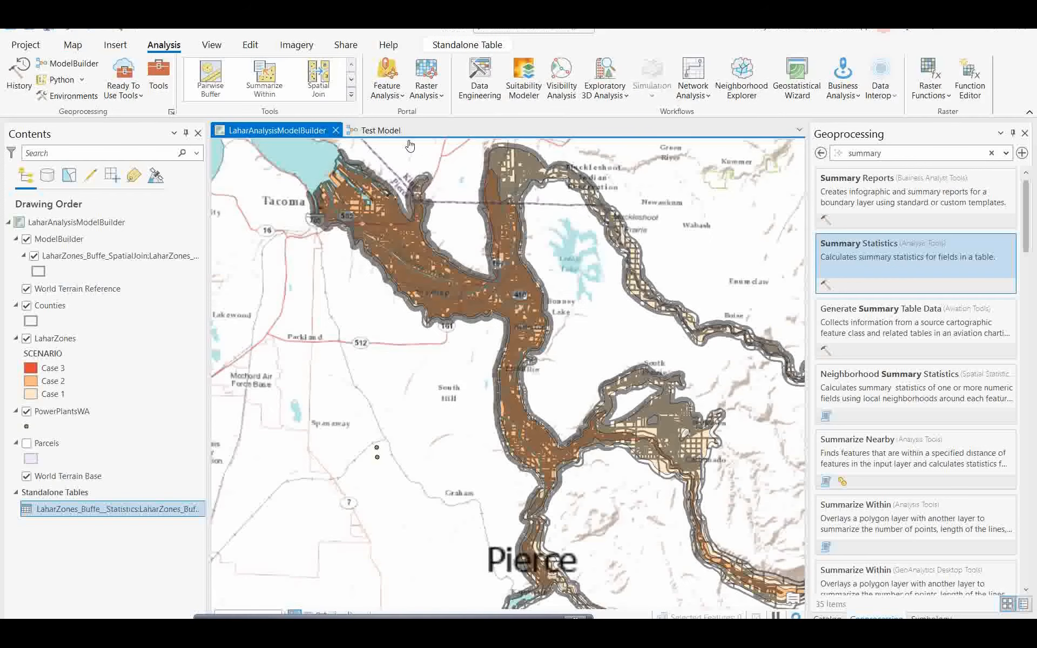
pyautogui.click(372, 129)
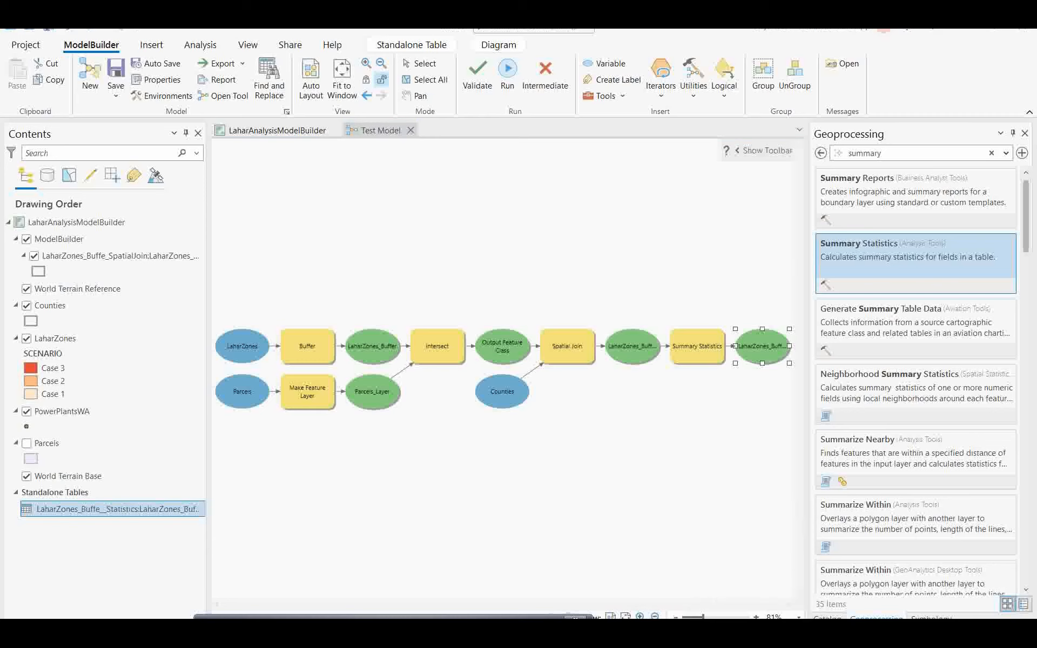
# Step: Open Test Model from Catalog to confirm it shows no parameters, then go back to Catalog
pyautogui.click(832, 617)
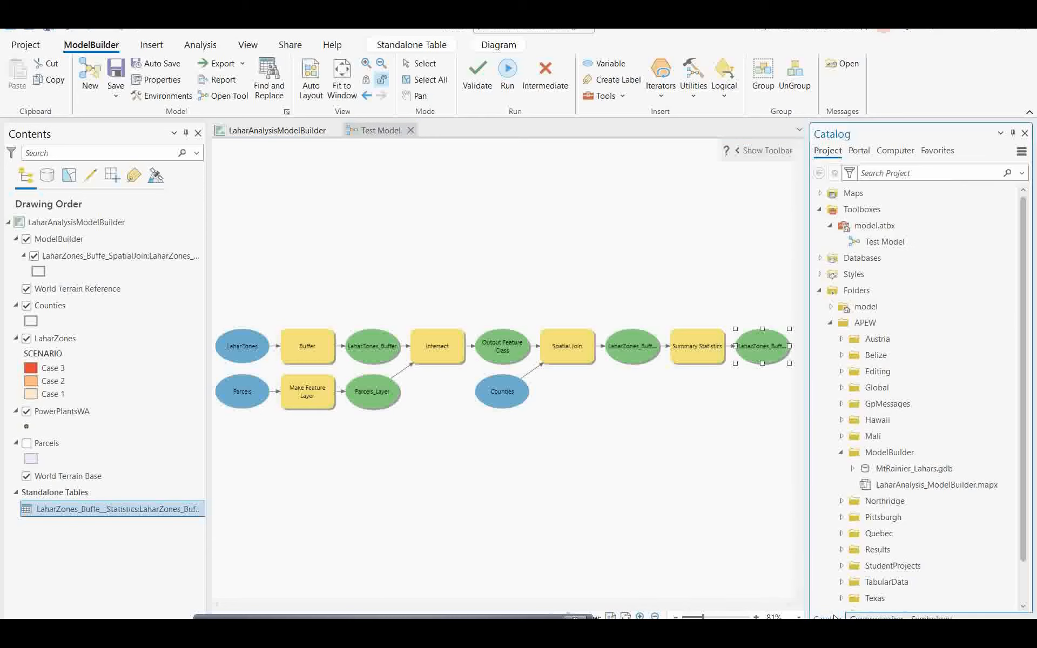
pyautogui.doubleClick(875, 245)
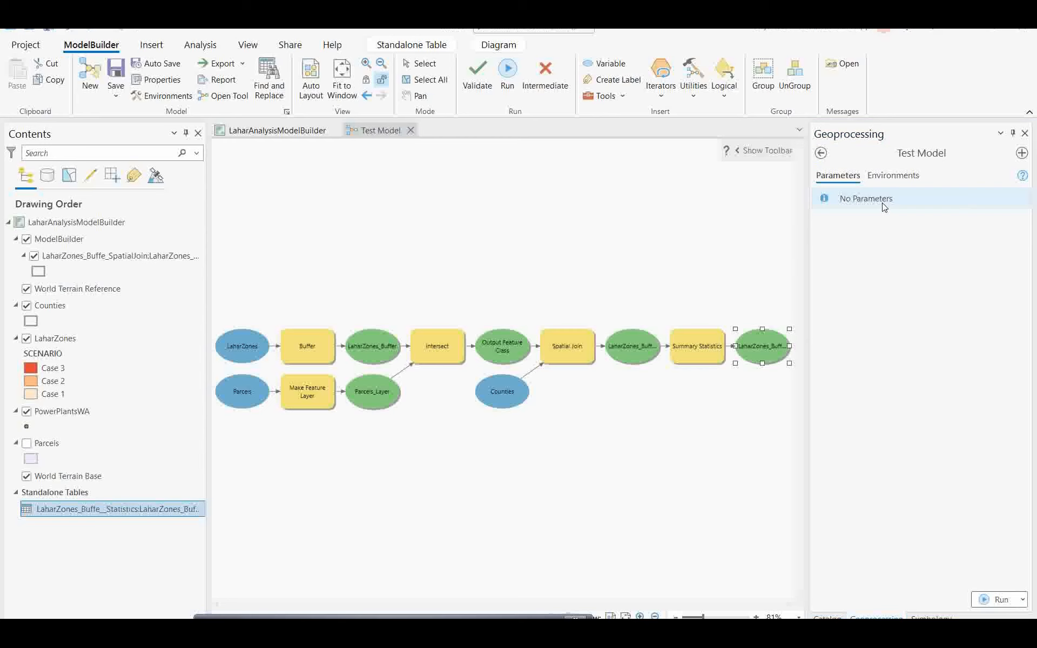
pyautogui.click(822, 154)
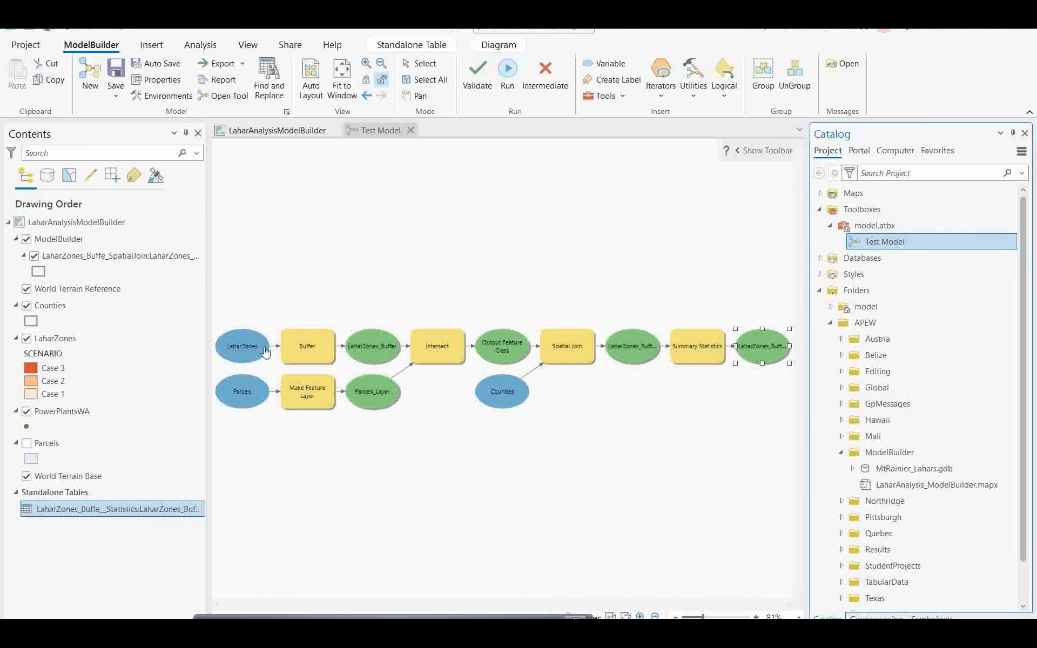
# Step: Make LaharZones, Parcels and Counties model parameters and save the model
pyautogui.click(246, 344)
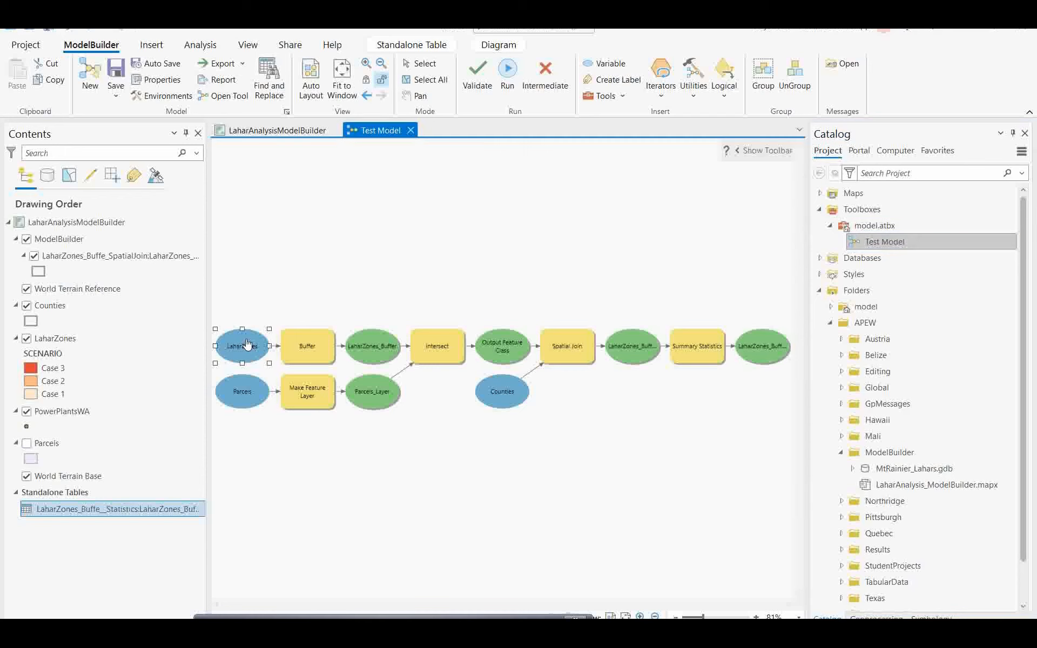
pyautogui.rightClick(246, 341)
pyautogui.click(115, 367)
pyautogui.click(243, 392)
pyautogui.rightClick(243, 397)
pyautogui.click(114, 402)
pyautogui.rightClick(496, 392)
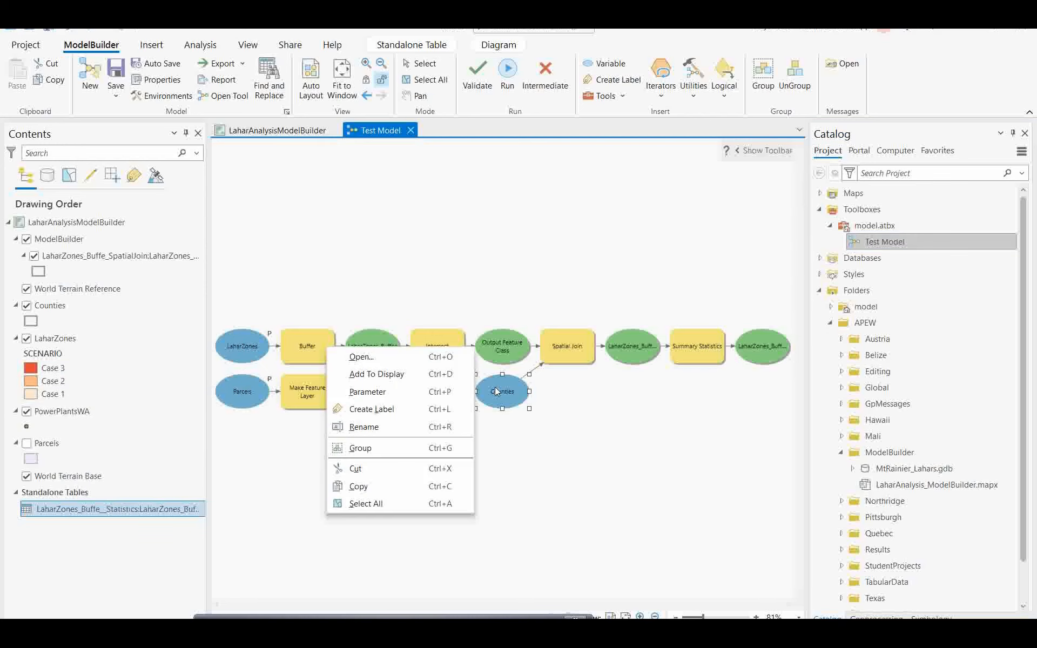
pyautogui.click(377, 397)
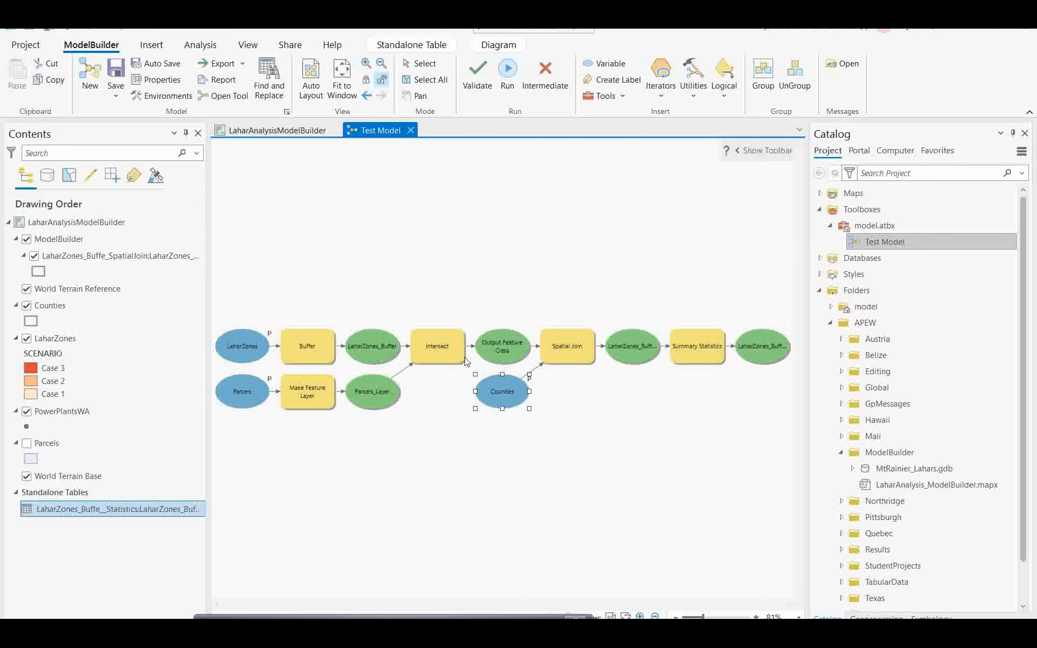
pyautogui.click(116, 73)
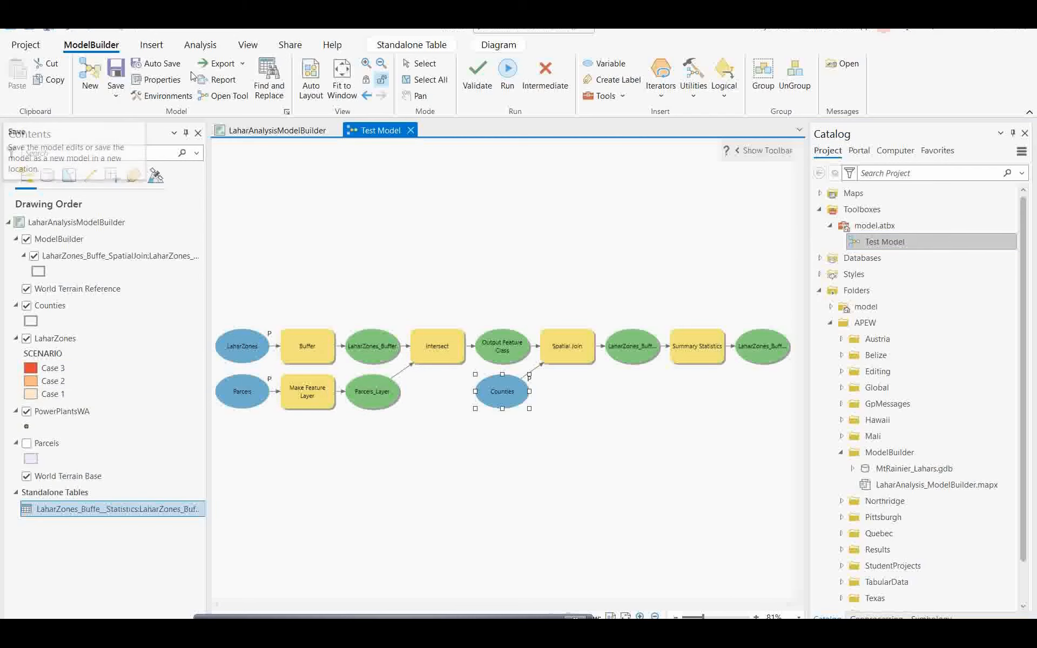
# Step: Open Test Model from Catalog to check its new parameters, then save the model again
pyautogui.doubleClick(881, 242)
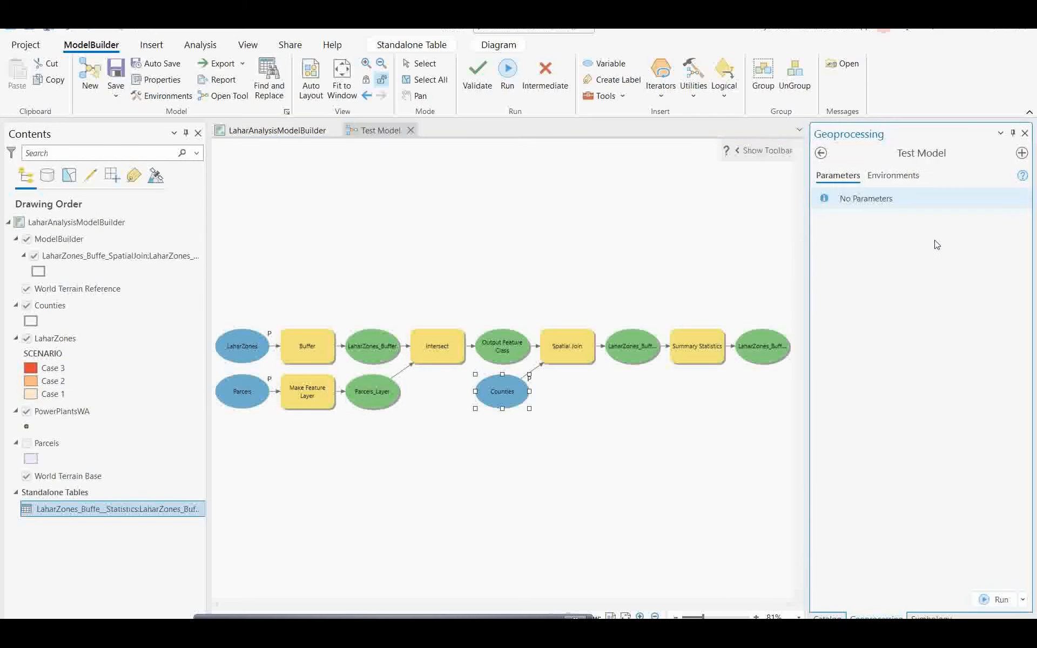
pyautogui.click(821, 153)
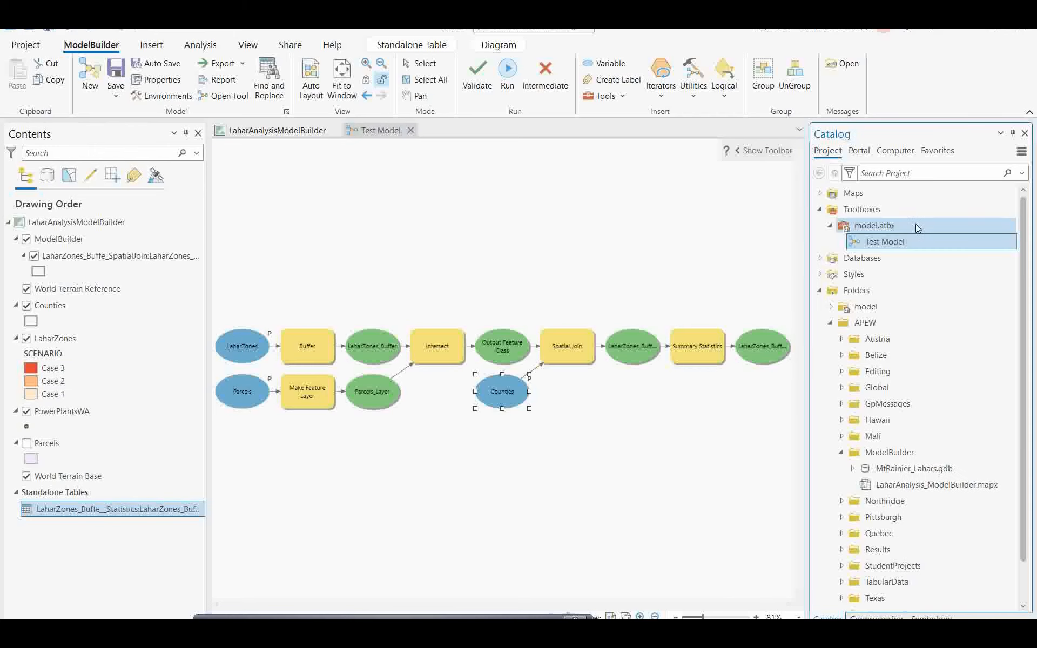
pyautogui.click(116, 73)
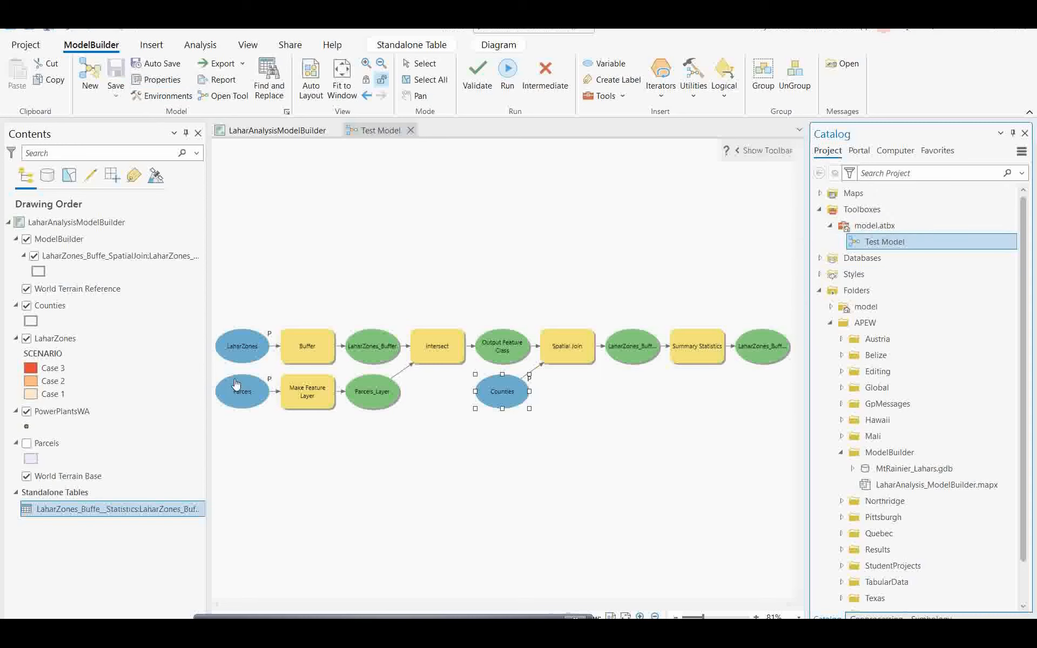
pyautogui.doubleClick(891, 243)
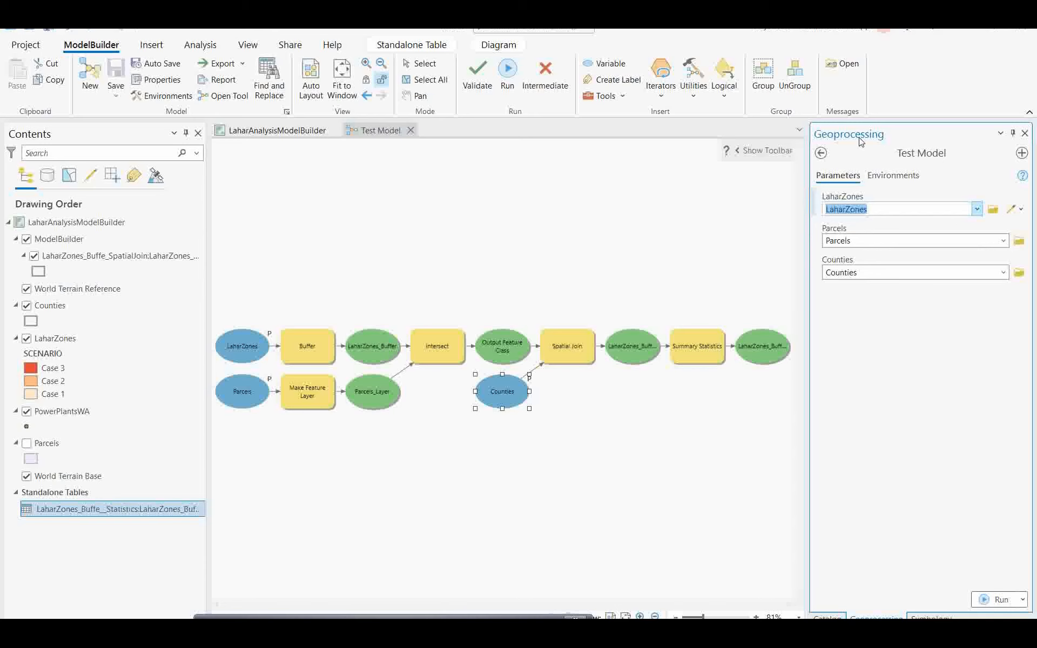
pyautogui.click(822, 154)
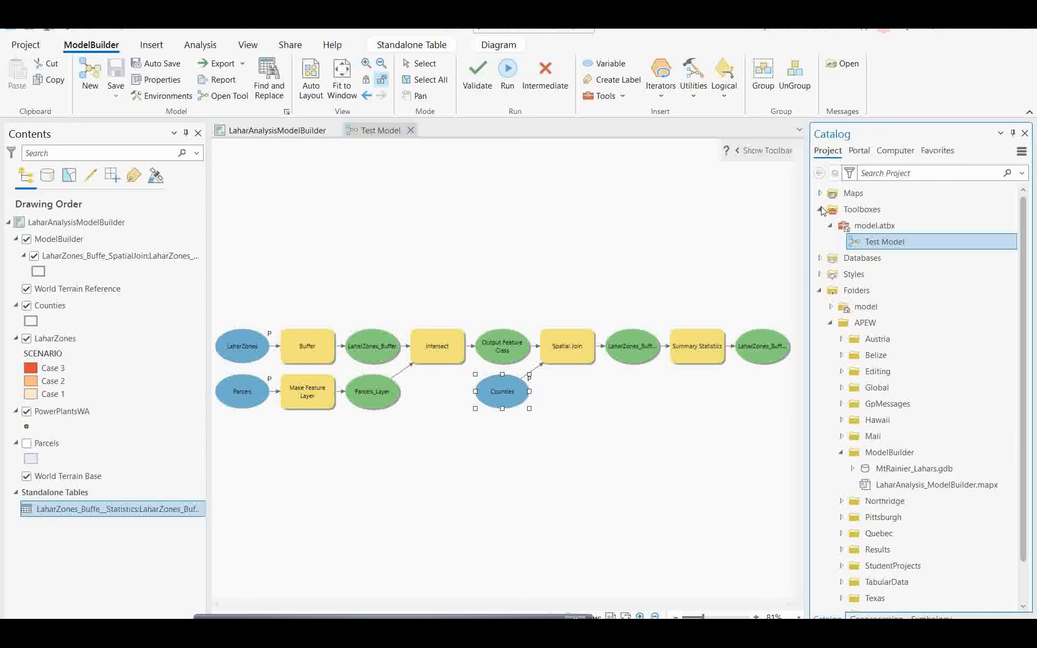
# Step: Create a Distance [value or field] variable from the Buffer tool's parameter
pyautogui.rightClick(382, 352)
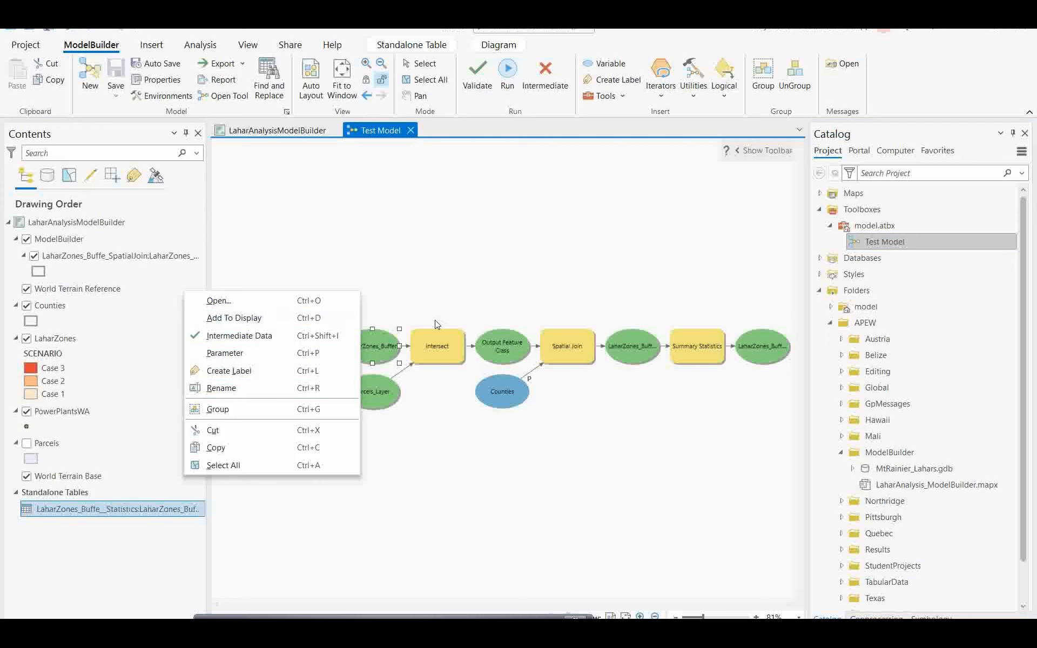
pyautogui.click(442, 345)
pyautogui.click(313, 349)
pyautogui.rightClick(313, 348)
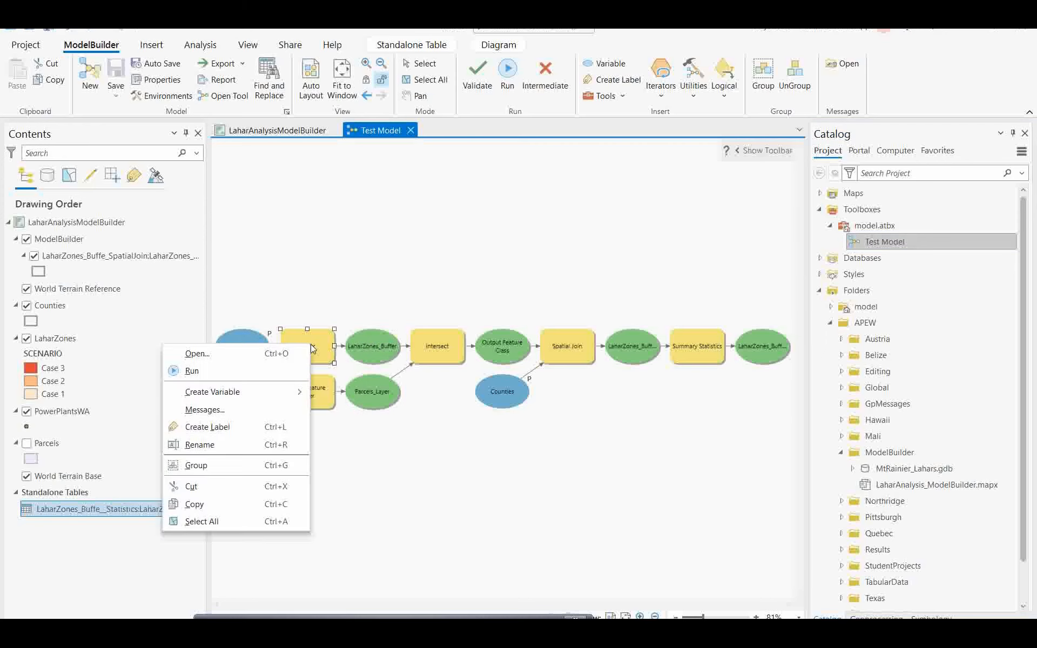
pyautogui.moveTo(295, 396)
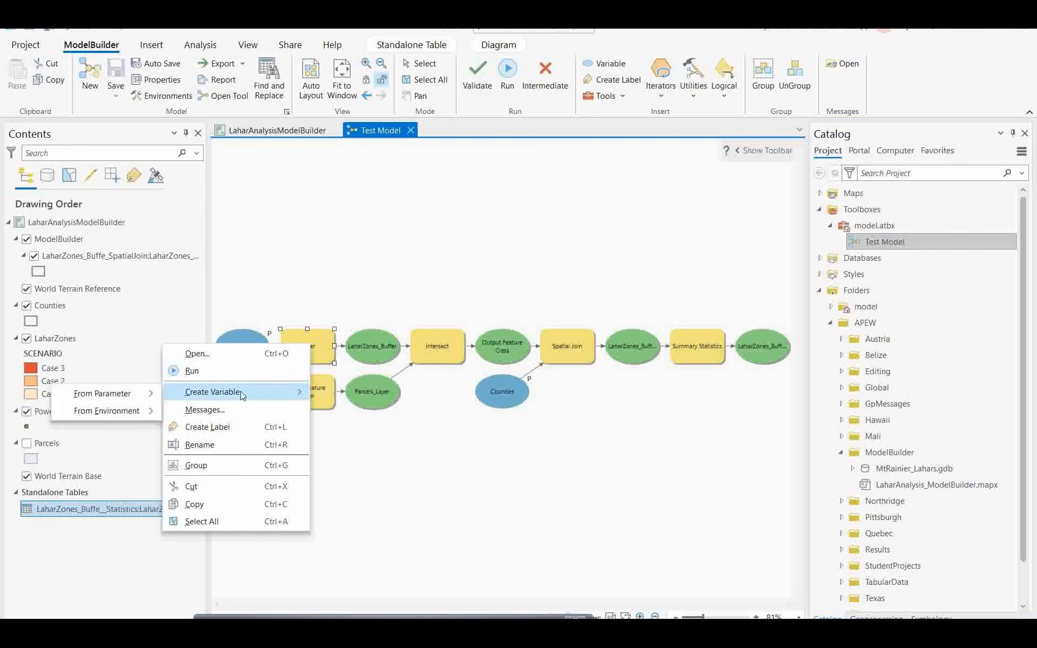
pyautogui.moveTo(132, 396)
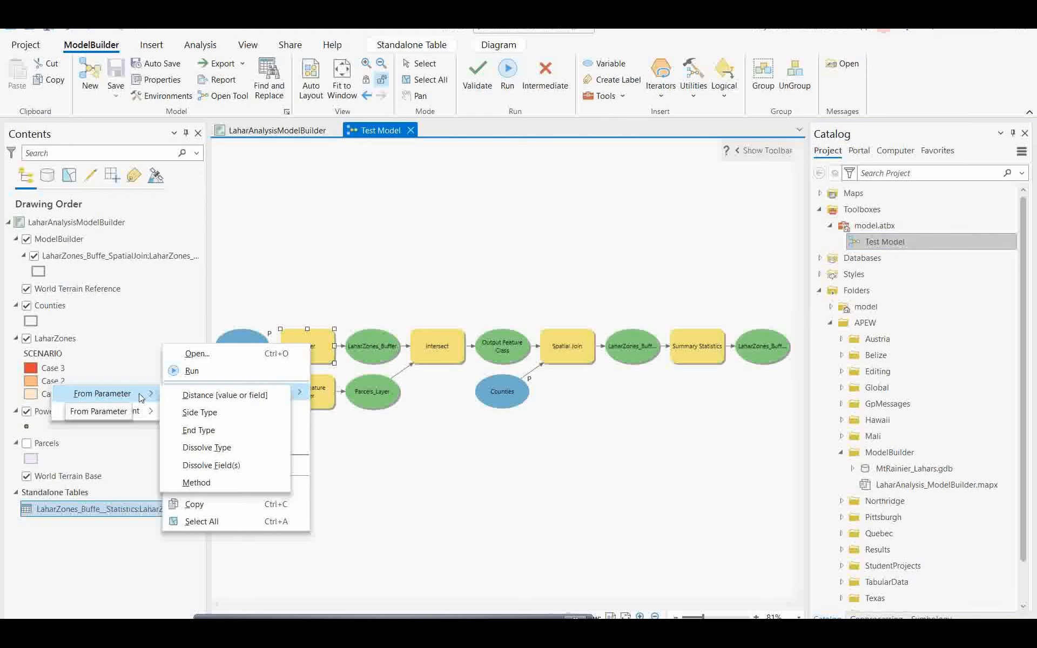
pyautogui.click(225, 399)
# Step: Move the Distance variable above Buffer and make it a model parameter
pyautogui.moveTo(238, 344); pyautogui.dragTo(303, 279)
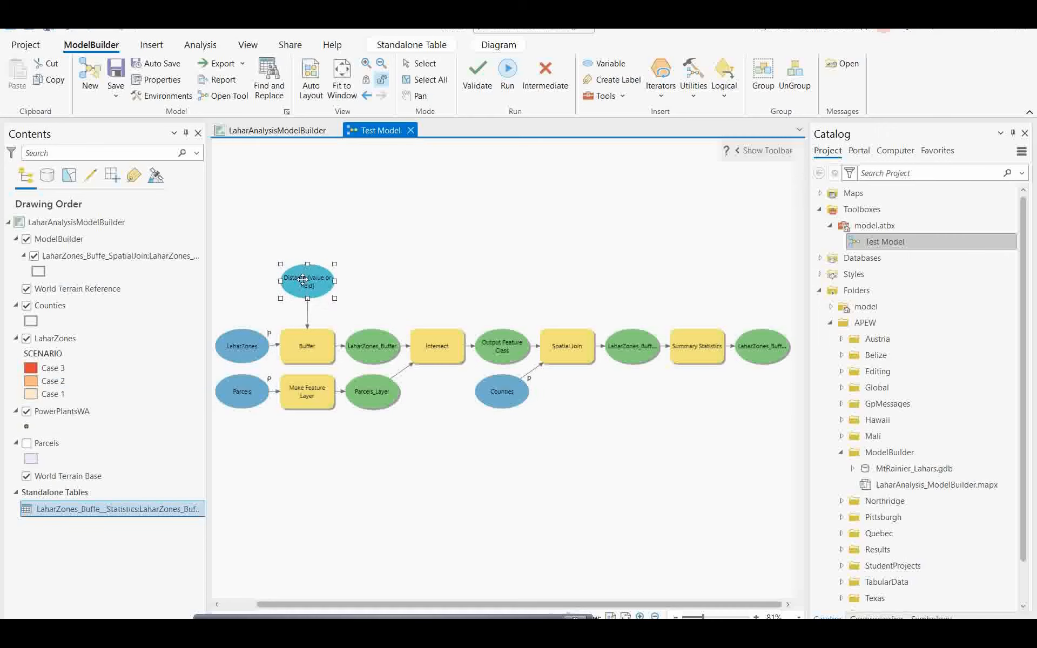
pyautogui.rightClick(313, 281)
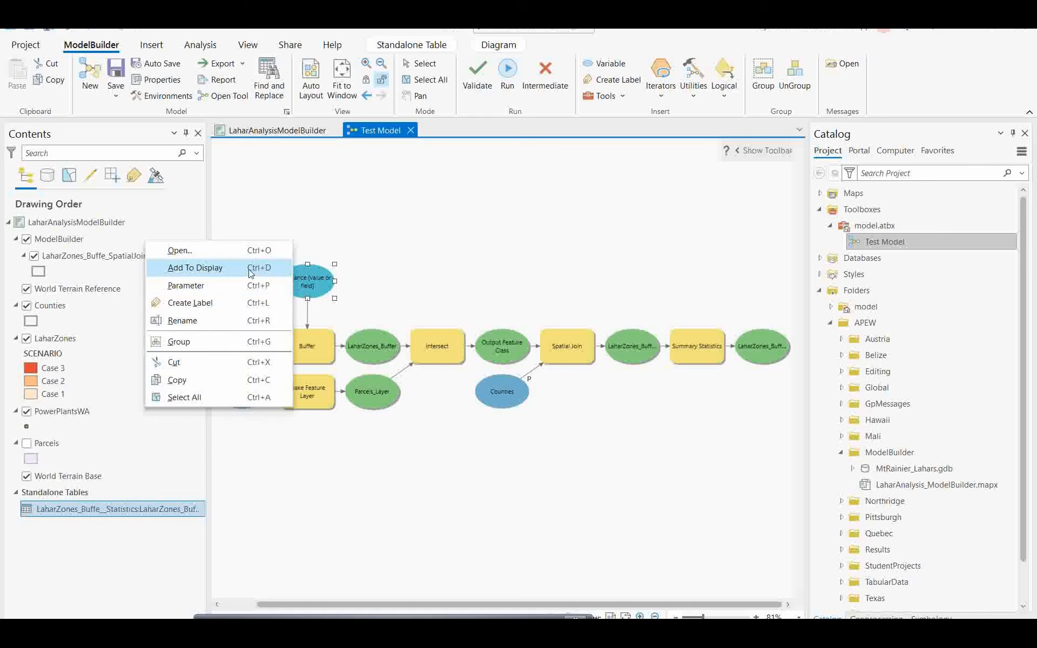
pyautogui.click(207, 287)
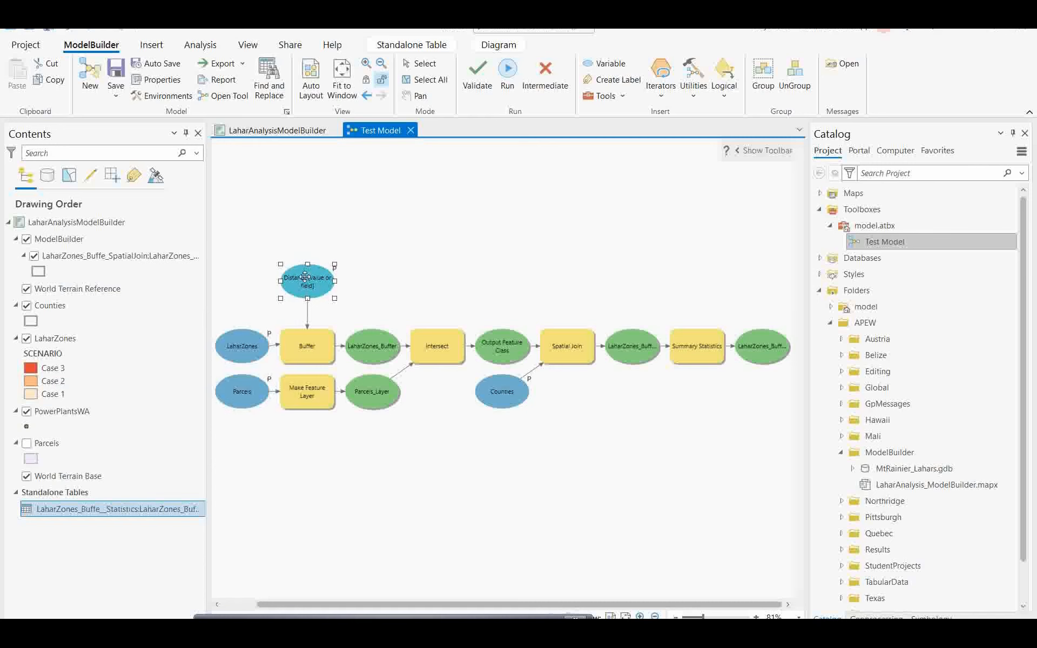
# Step: Save the model, open Test Model as a tool, and change Distance from 1000 to 2000
pyautogui.click(116, 74)
pyautogui.doubleClick(886, 241)
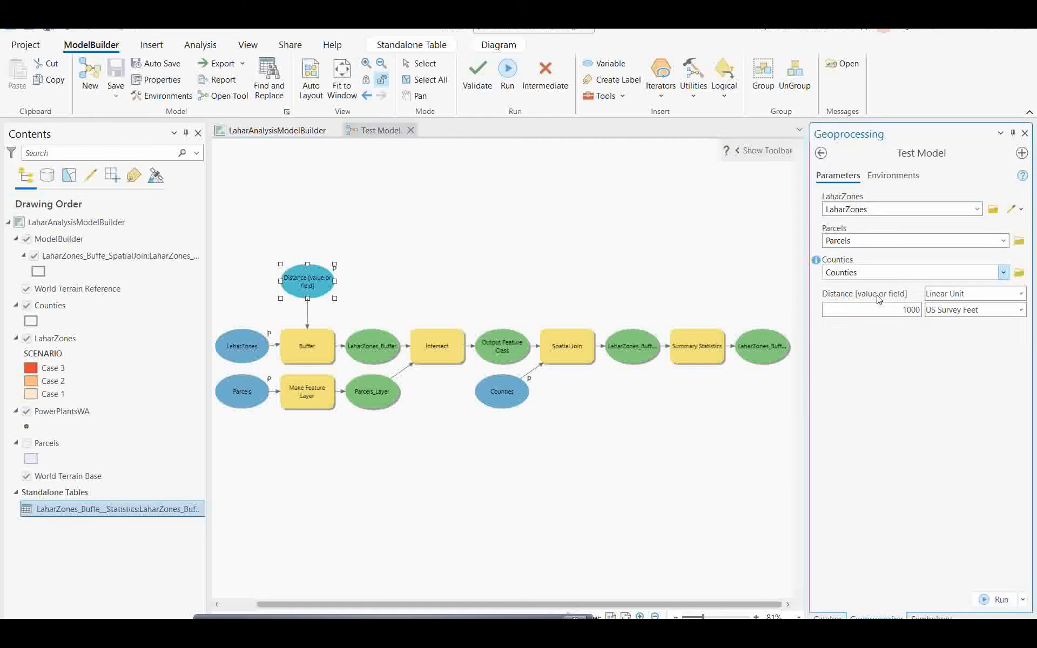
pyautogui.doubleClick(903, 310)
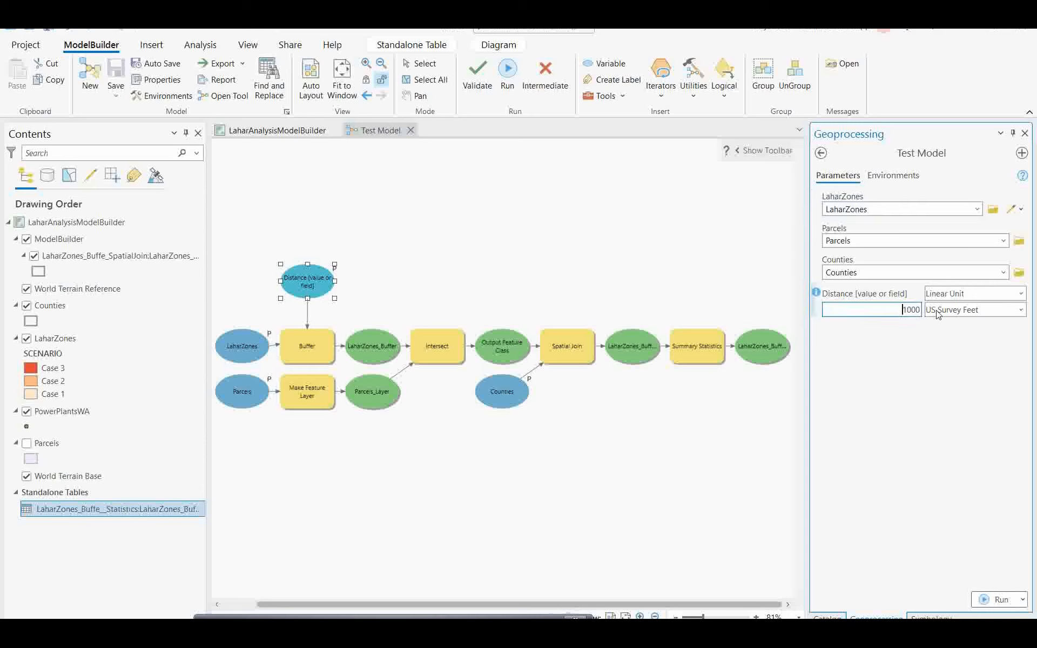
pyautogui.write('2000')
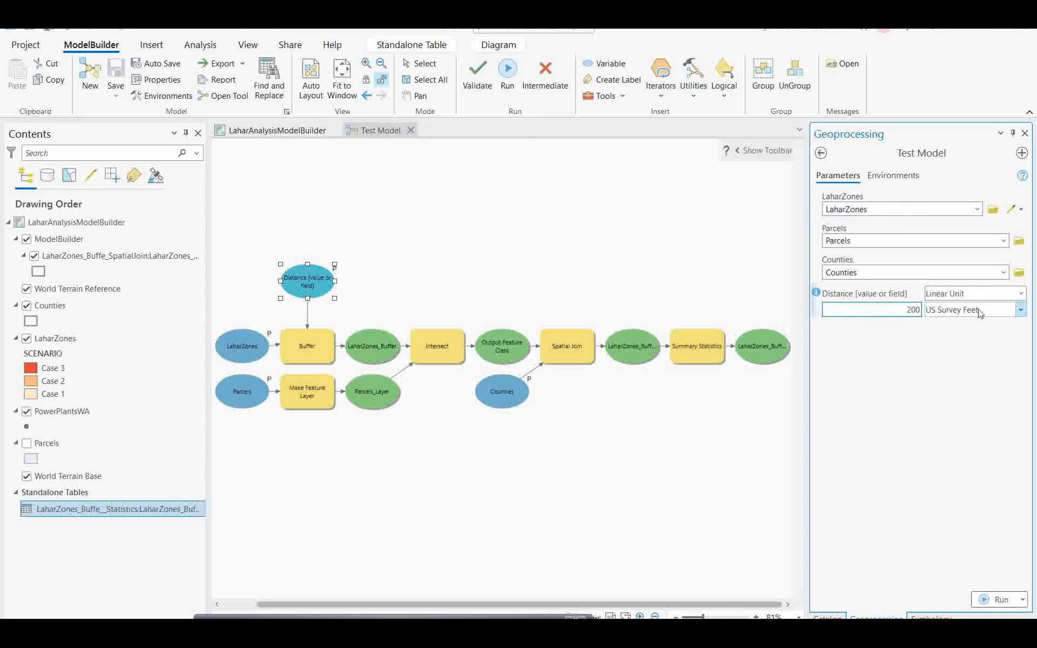